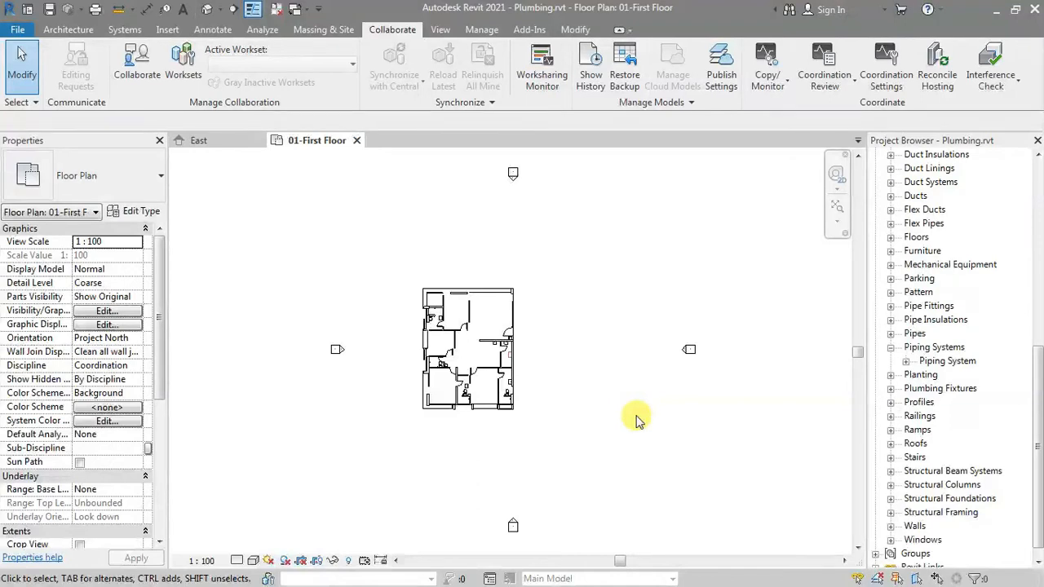
Expand the Piping System family in the Project Browser to list the project's piping system types
{"action": "left_click_drag", "start_coordinate": [1034, 412], "coordinate": [1037, 205]}
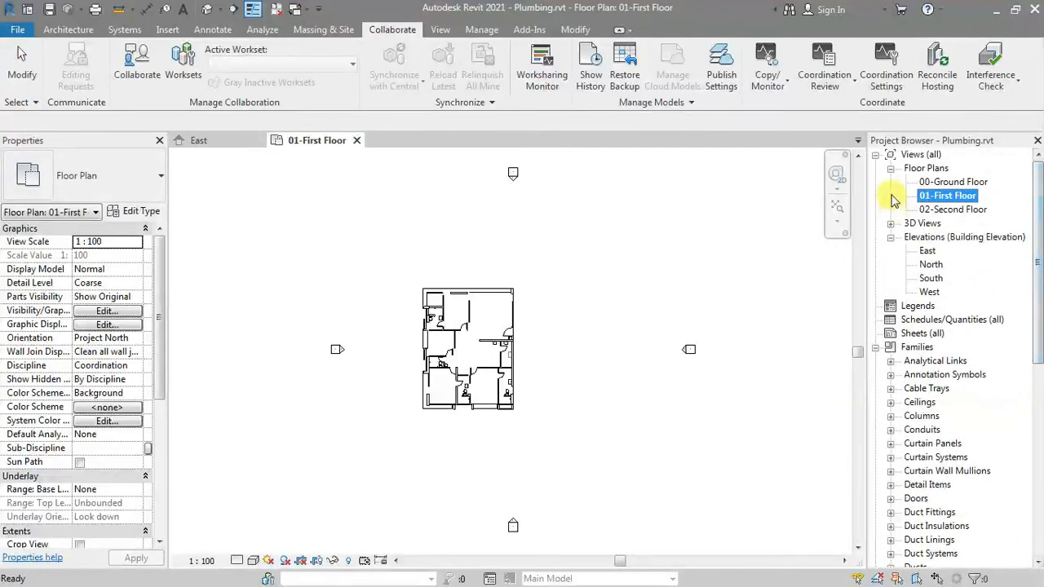
{"action": "left_click_drag", "start_coordinate": [1029, 229], "coordinate": [1029, 477]}
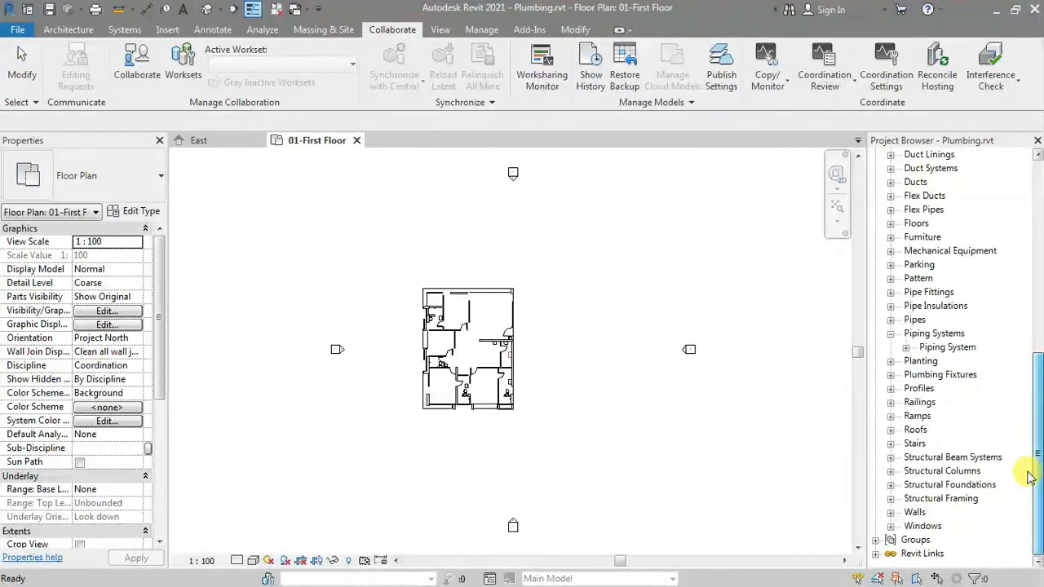
{"action": "left_click", "coordinate": [905, 347]}
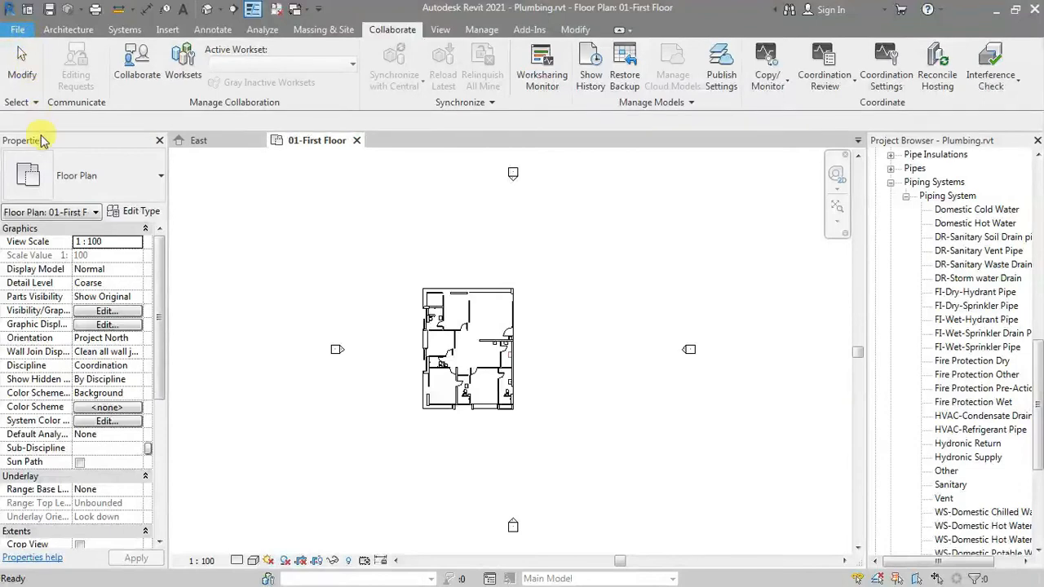
{"action": "key", "text": "alt+f"}
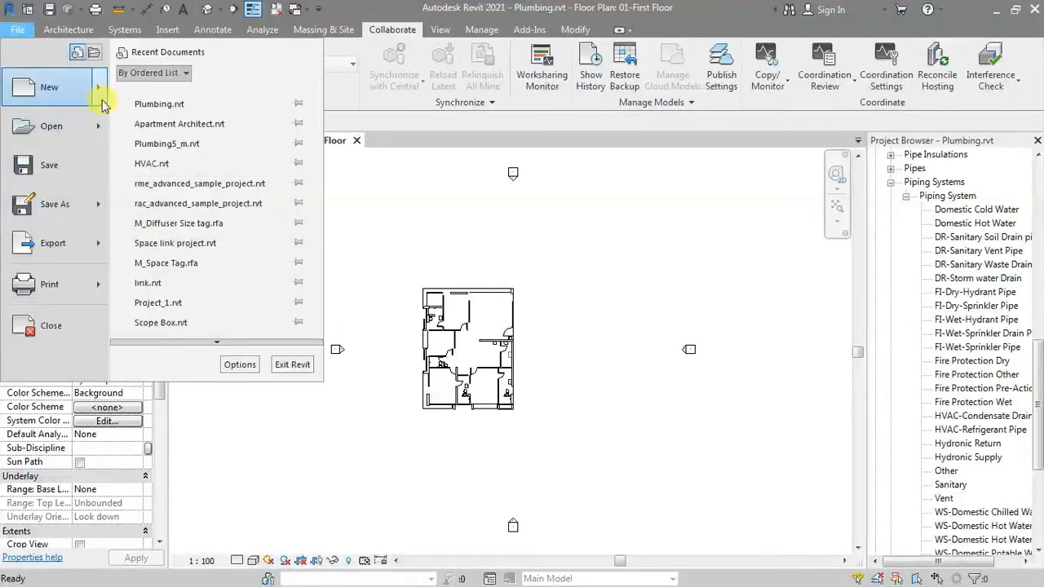
{"action": "mouse_move", "coordinate": [90, 86]}
{"action": "left_click", "coordinate": [184, 98]}
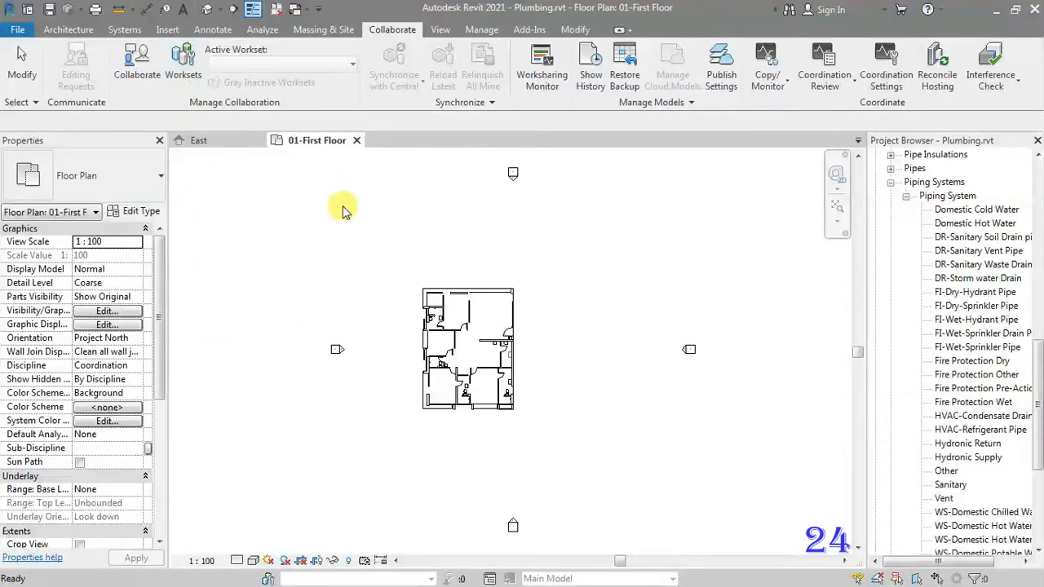
{"action": "left_click", "coordinate": [617, 272]}
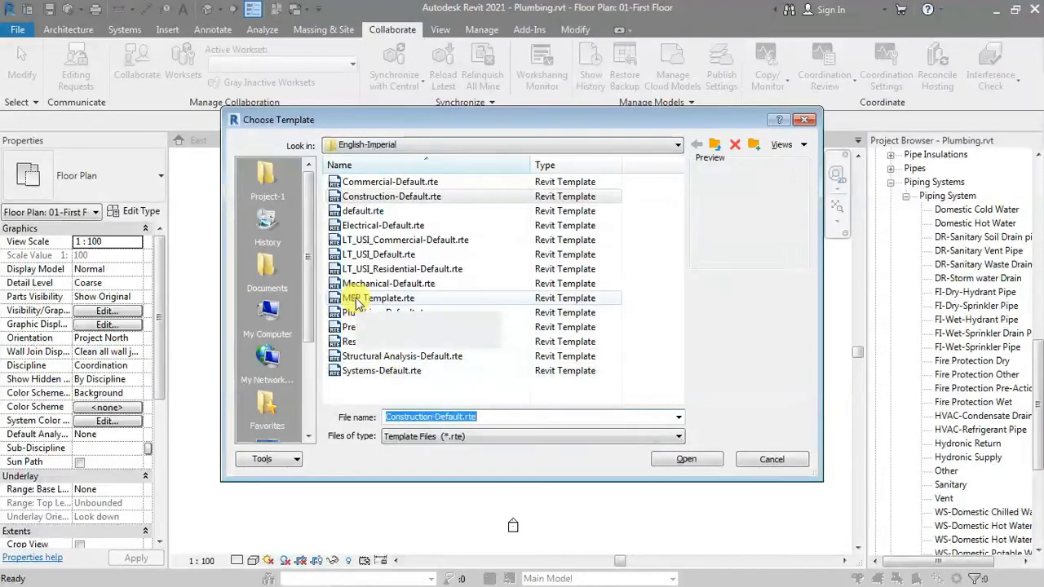
{"action": "left_click", "coordinate": [357, 300]}
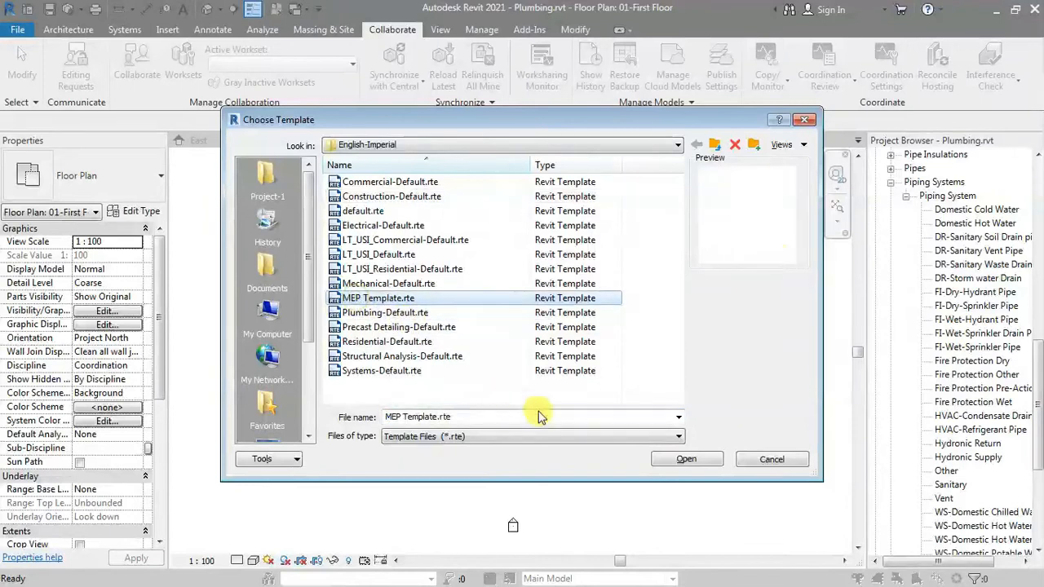
{"action": "left_click", "coordinate": [805, 121]}
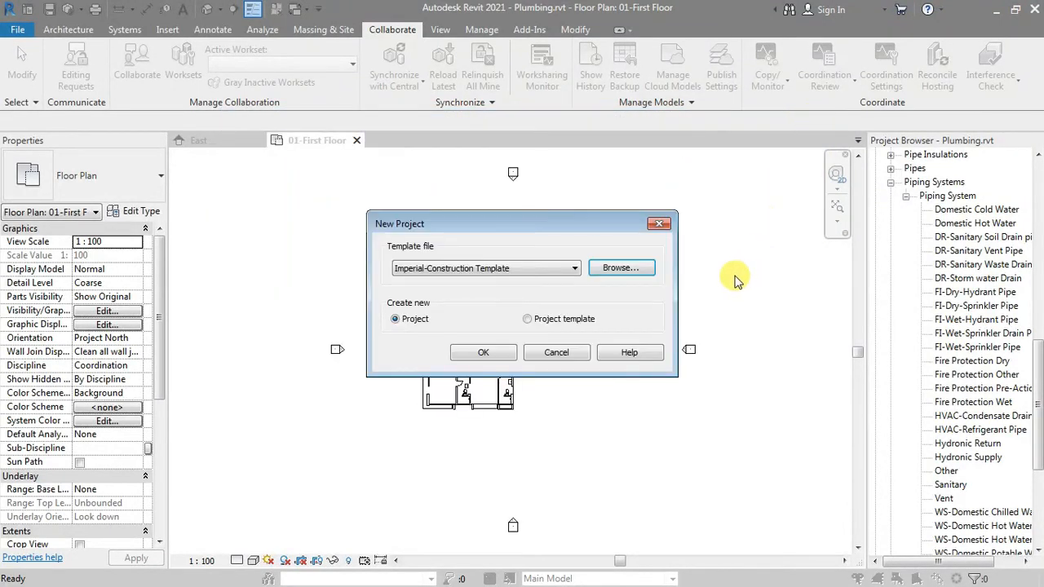
{"action": "left_click", "coordinate": [661, 219]}
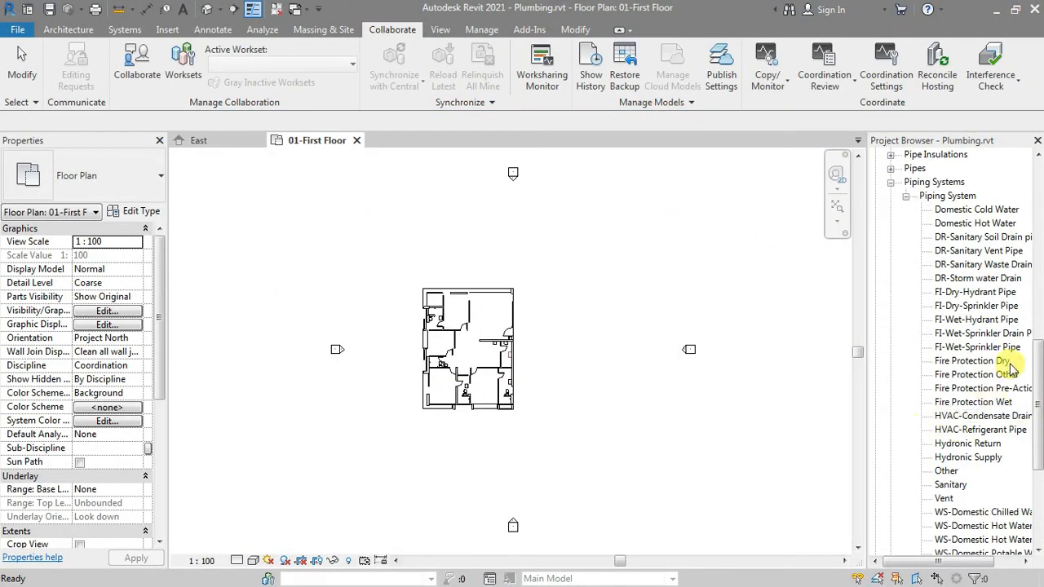
Open the type properties of the DR-Sanitary Soil Drain pipe system and examine its line graphics overrides
{"action": "left_click", "coordinate": [970, 223]}
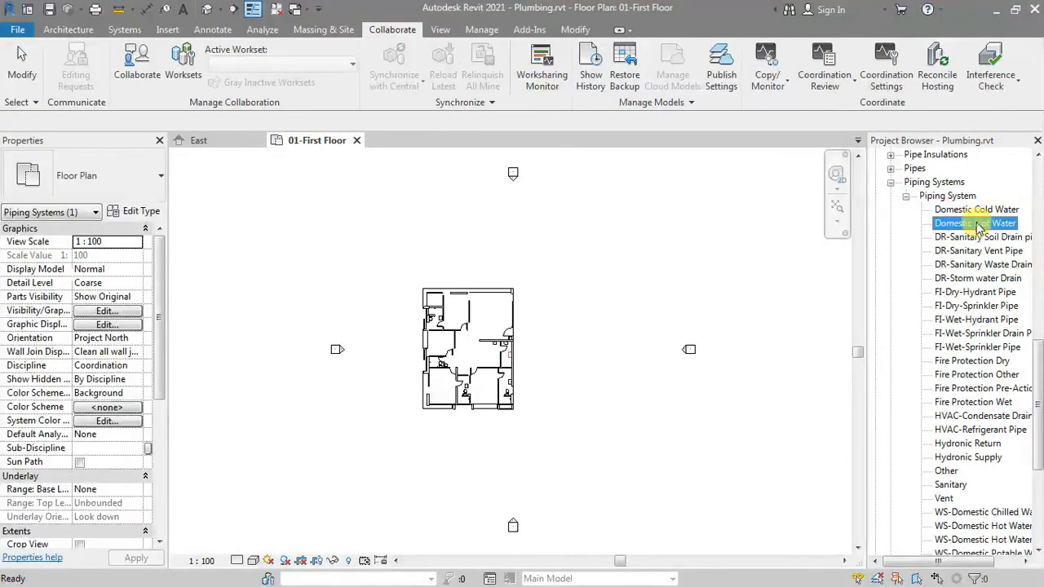
{"action": "left_click", "coordinate": [967, 237]}
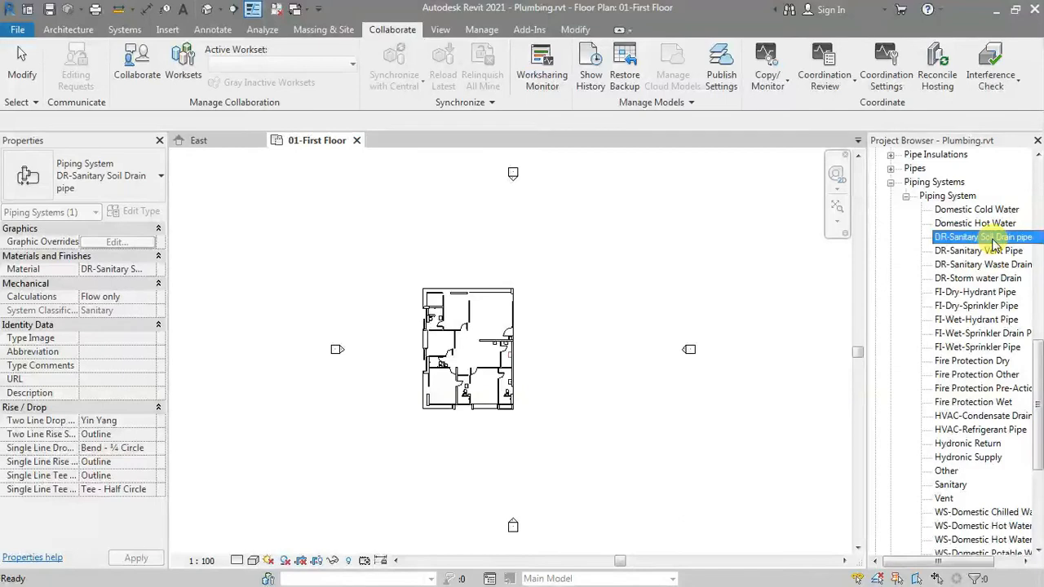
{"action": "double_click", "coordinate": [987, 238]}
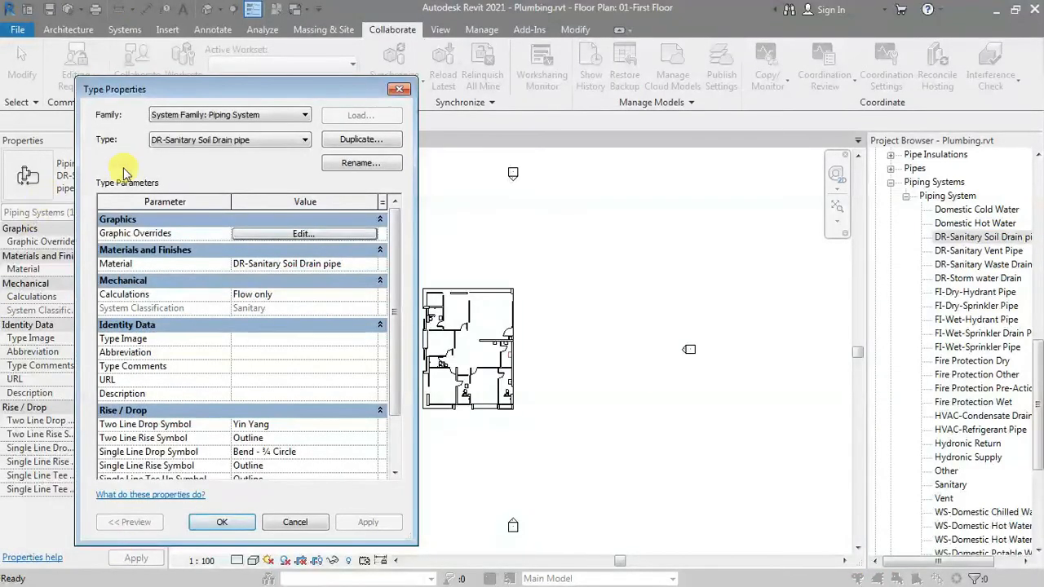
{"action": "left_click", "coordinate": [295, 234]}
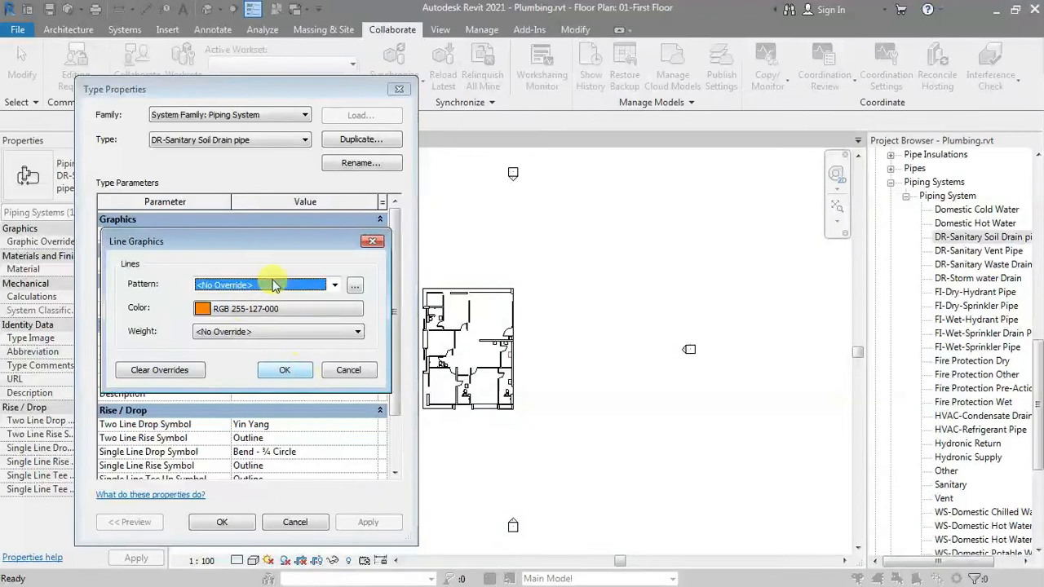
{"action": "left_click", "coordinate": [374, 242]}
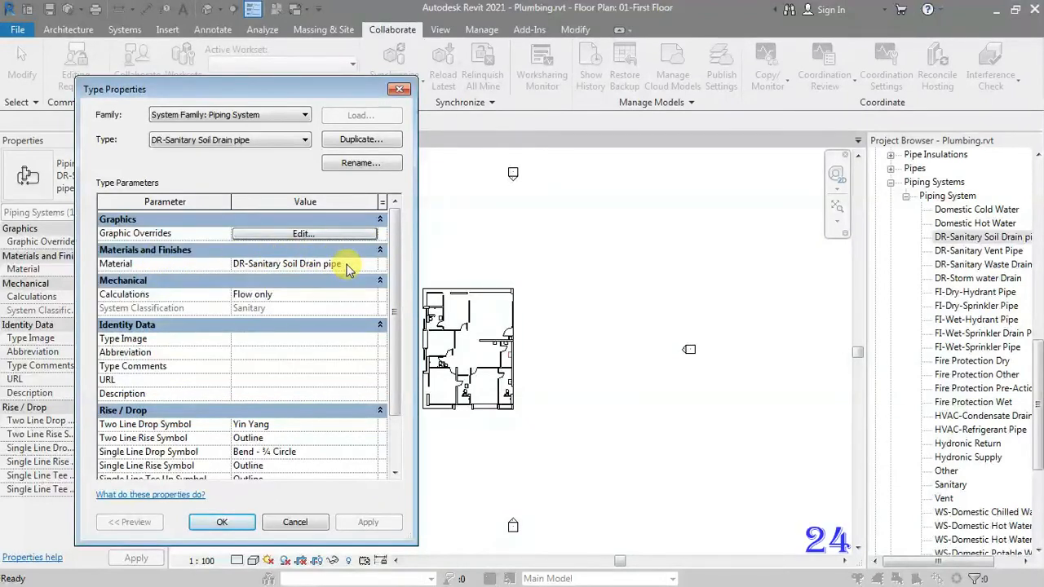
Set the soil drain system's calculations to Flow only, review its rise/drop symbols and accept the type properties
{"action": "left_click", "coordinate": [298, 295]}
{"action": "left_click", "coordinate": [371, 296]}
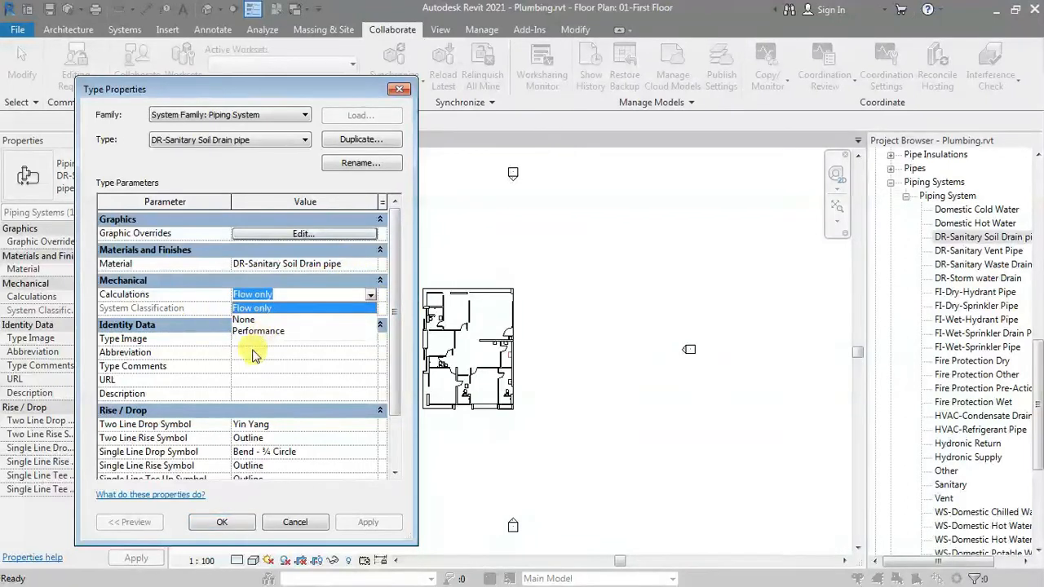
{"action": "left_click", "coordinate": [273, 308]}
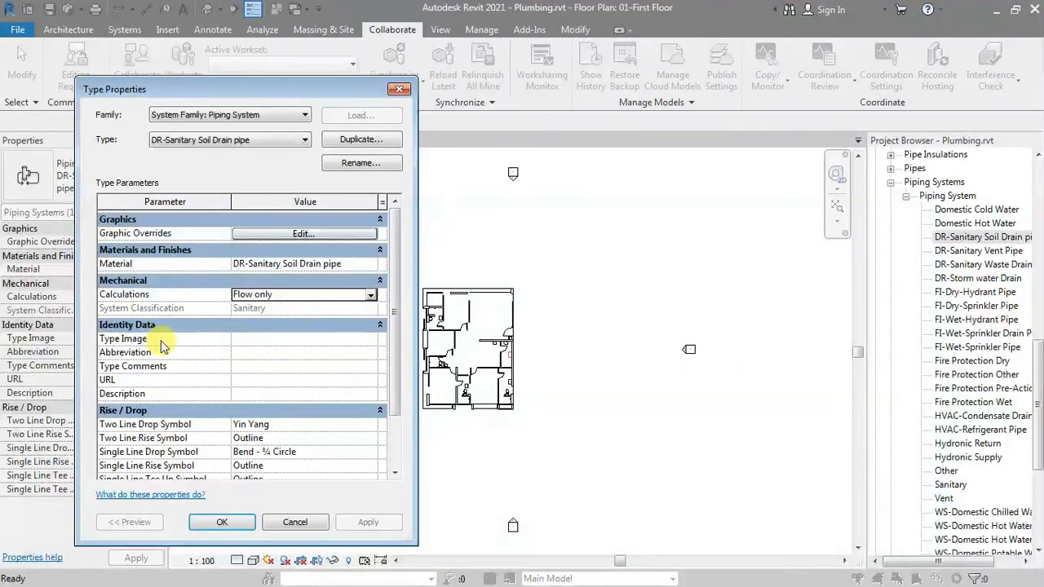
{"action": "left_click_drag", "start_coordinate": [396, 387], "coordinate": [393, 446]}
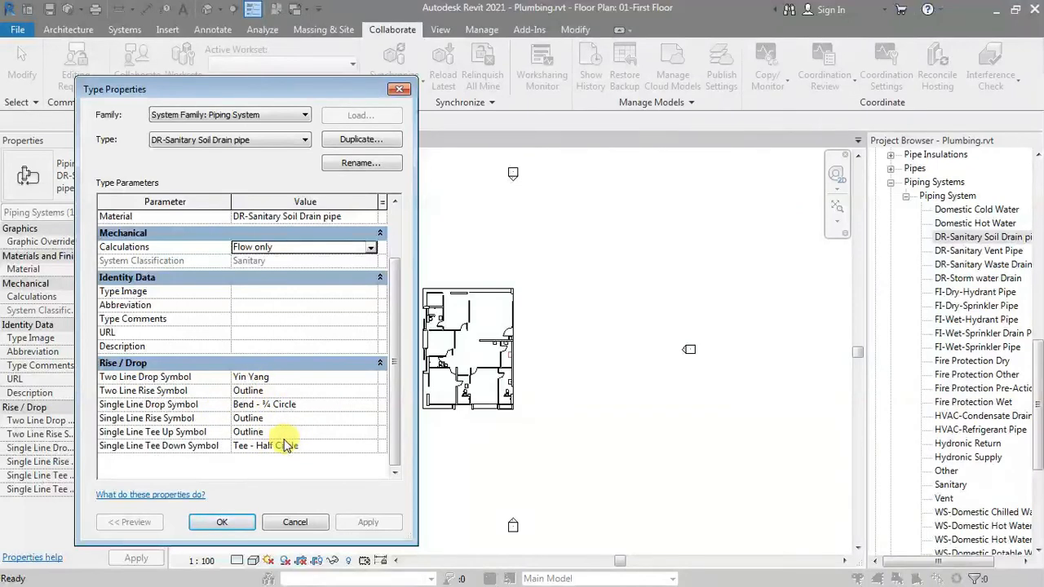
{"action": "left_click_drag", "start_coordinate": [392, 367], "coordinate": [408, 296]}
{"action": "left_click", "coordinate": [216, 526]}
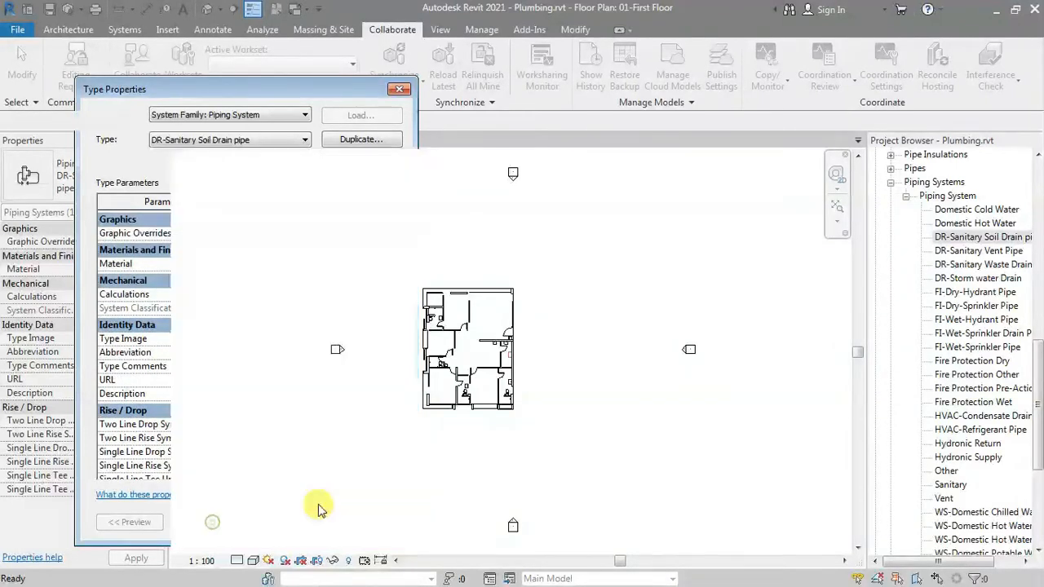
Open the routing preferences of the PVC-CPVC-Water Supply pipe type from the project's pipe families
{"action": "left_click", "coordinate": [906, 195]}
{"action": "left_click", "coordinate": [979, 347]}
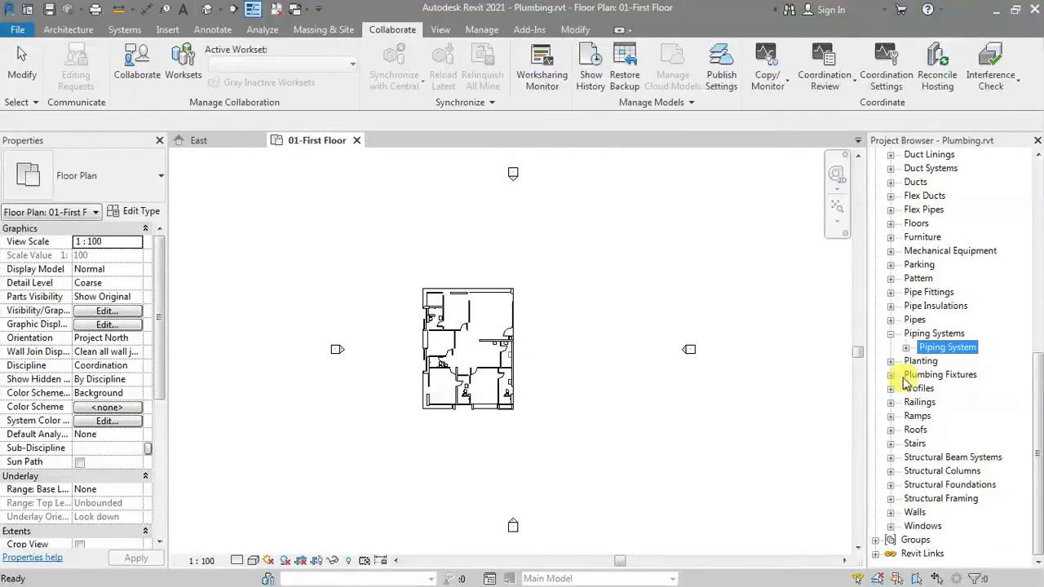
{"action": "left_click", "coordinate": [890, 321]}
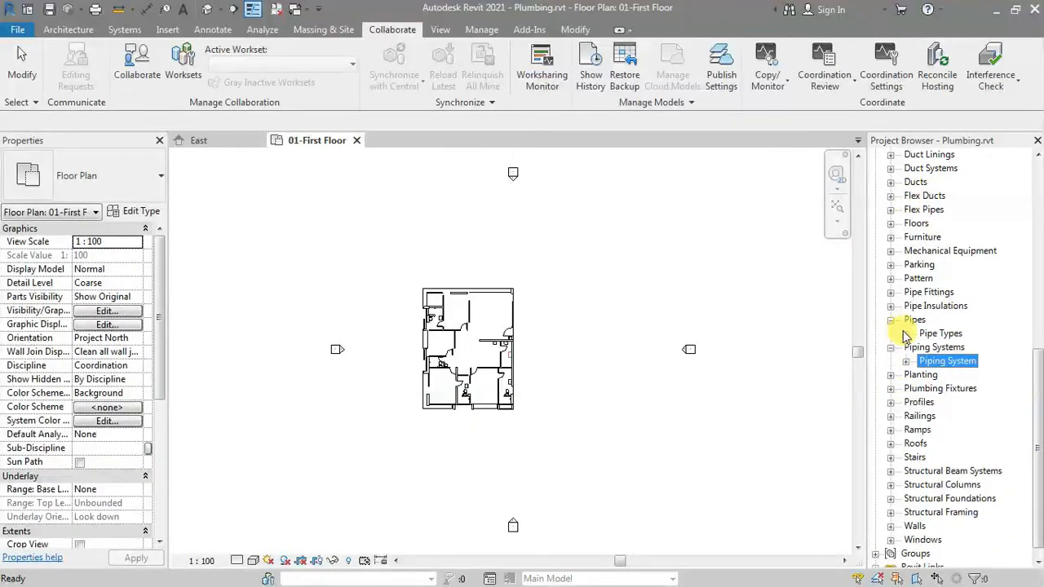
{"action": "left_click", "coordinate": [906, 334]}
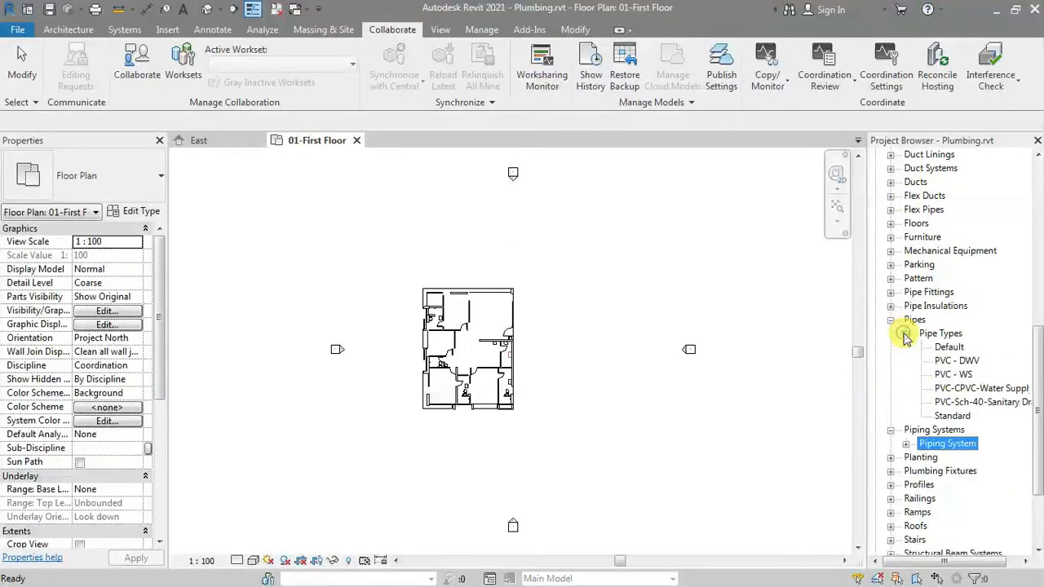
{"action": "left_click", "coordinate": [971, 389]}
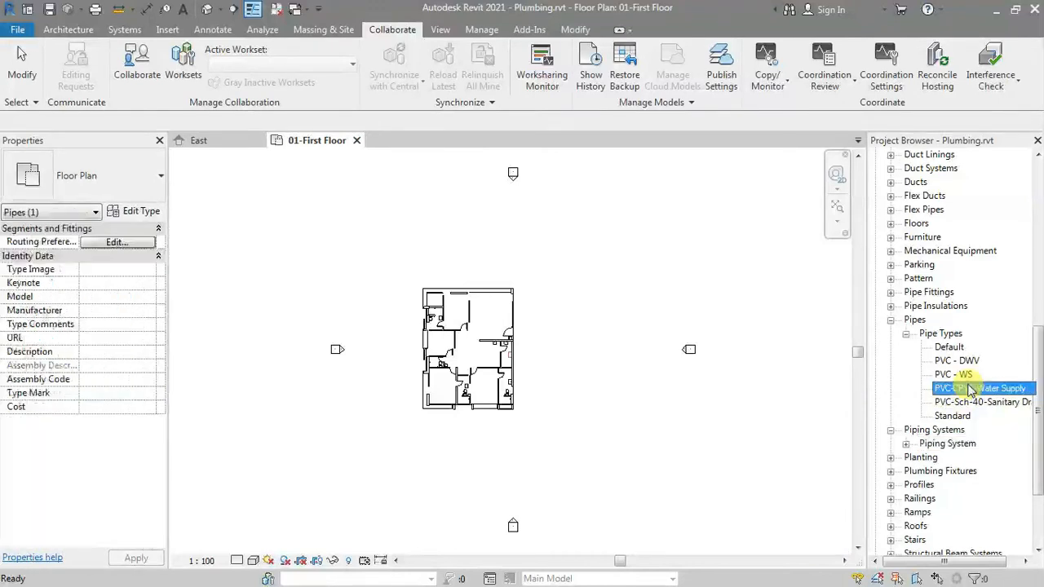
{"action": "double_click", "coordinate": [970, 389]}
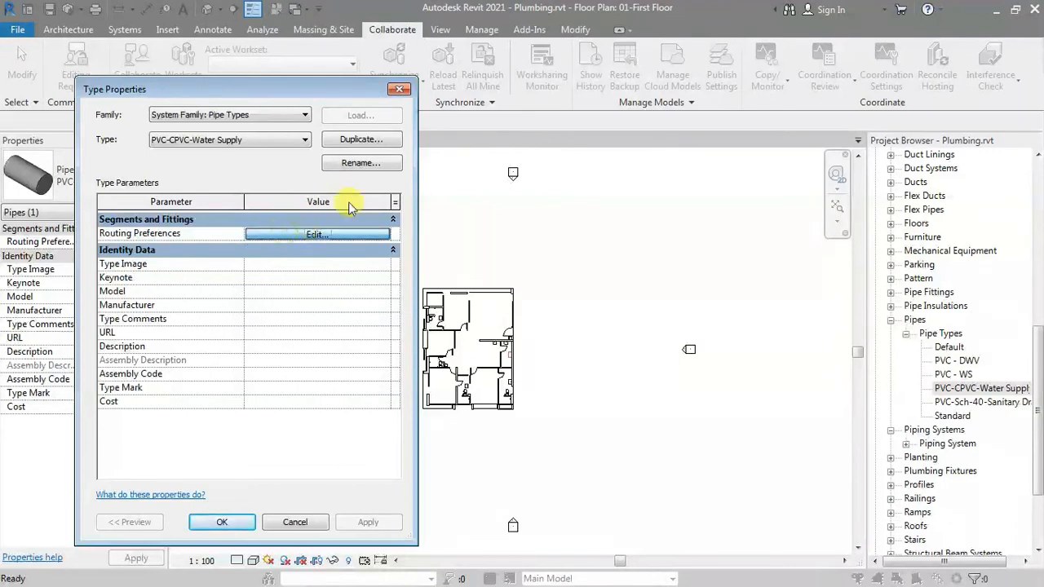
{"action": "left_click", "coordinate": [317, 235]}
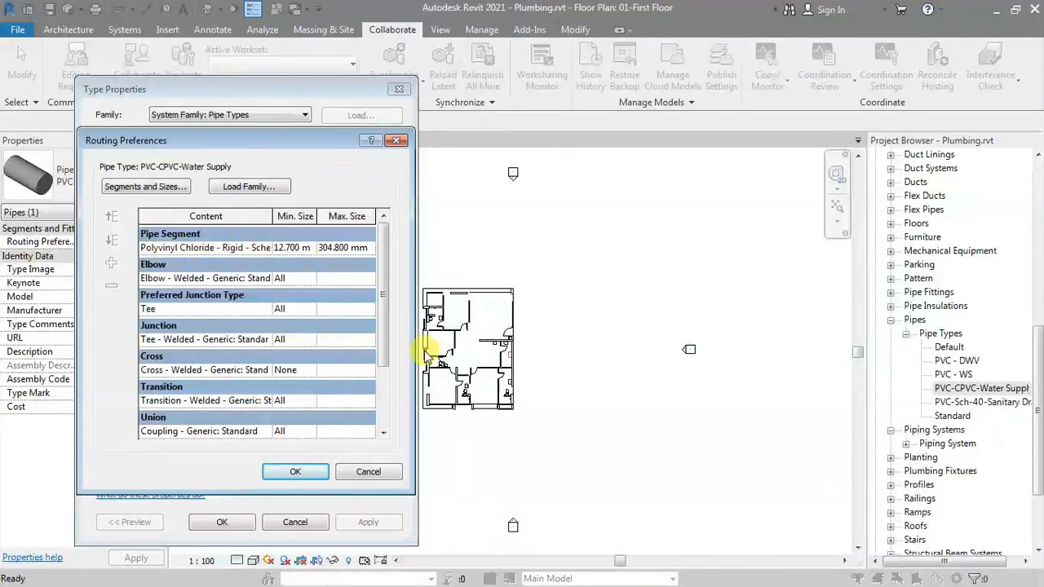
Review the pipe segment and fittings of the water supply pipe type and set the Cross fitting's minimum size to All
{"action": "left_click", "coordinate": [258, 253]}
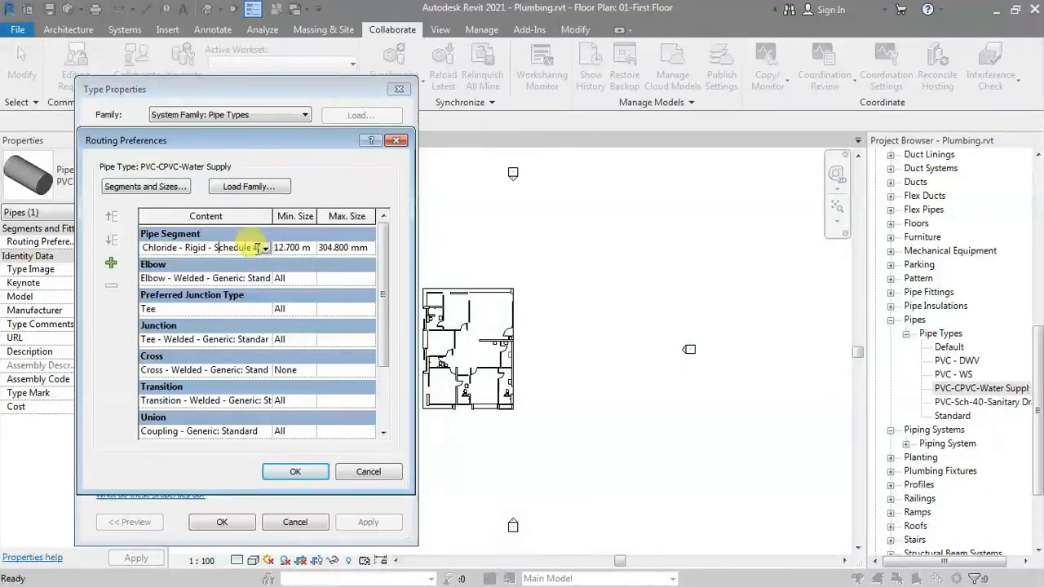
{"action": "left_click", "coordinate": [282, 247]}
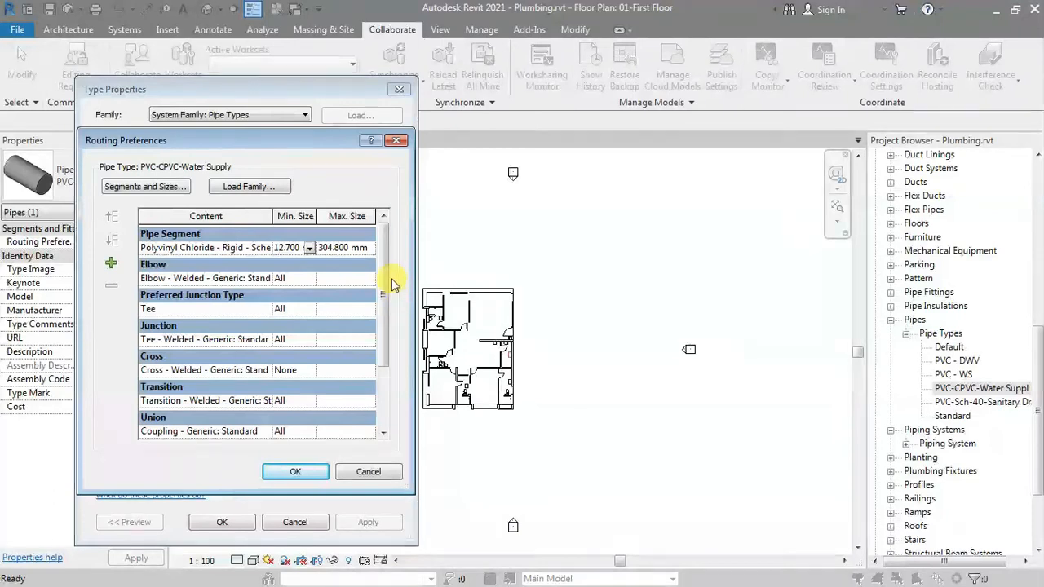
{"action": "left_click_drag", "start_coordinate": [384, 289], "coordinate": [384, 368]}
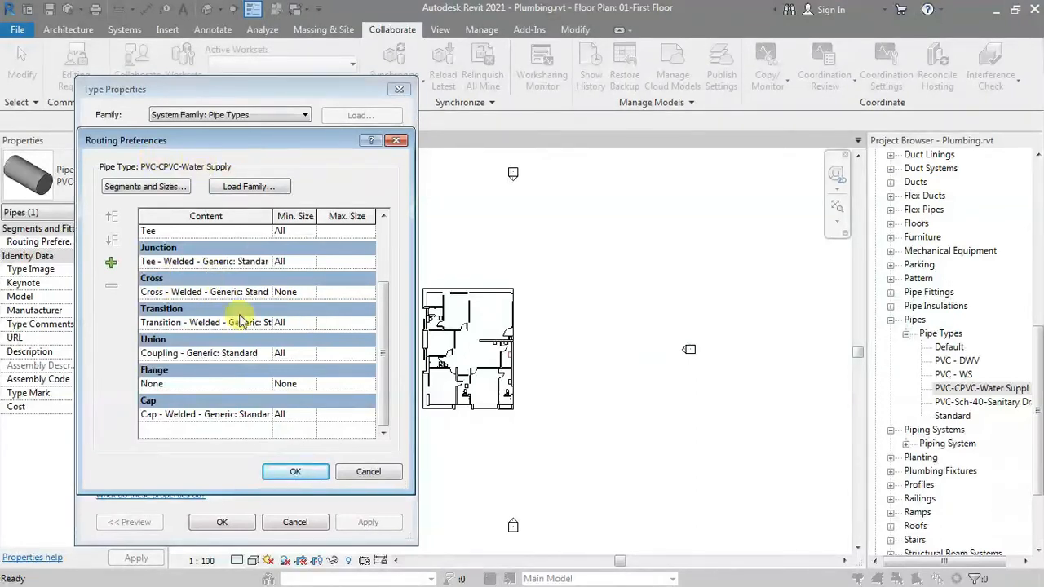
{"action": "left_click", "coordinate": [308, 293]}
{"action": "left_click", "coordinate": [293, 321]}
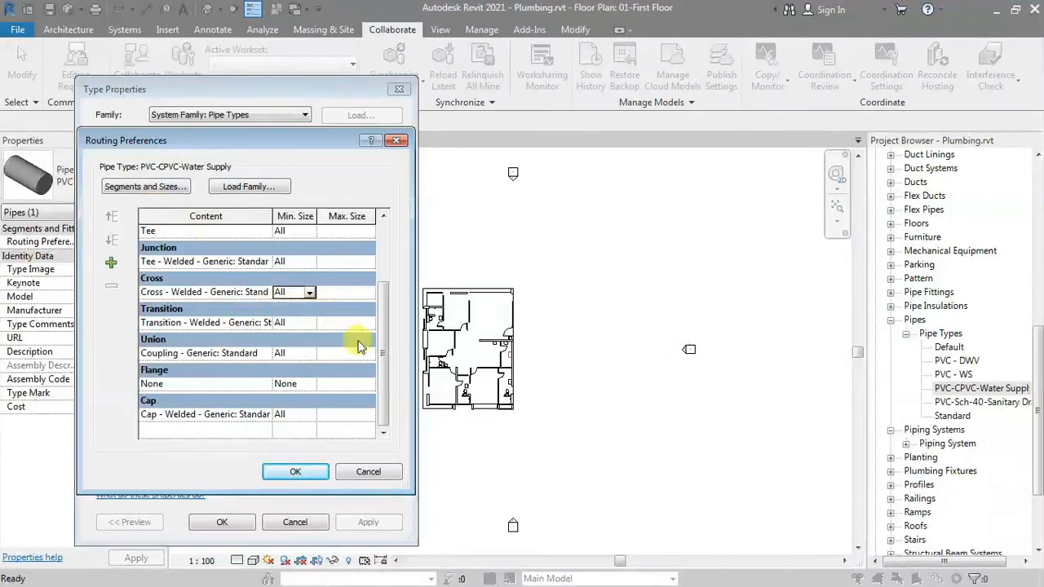
{"action": "left_click_drag", "start_coordinate": [381, 358], "coordinate": [388, 273]}
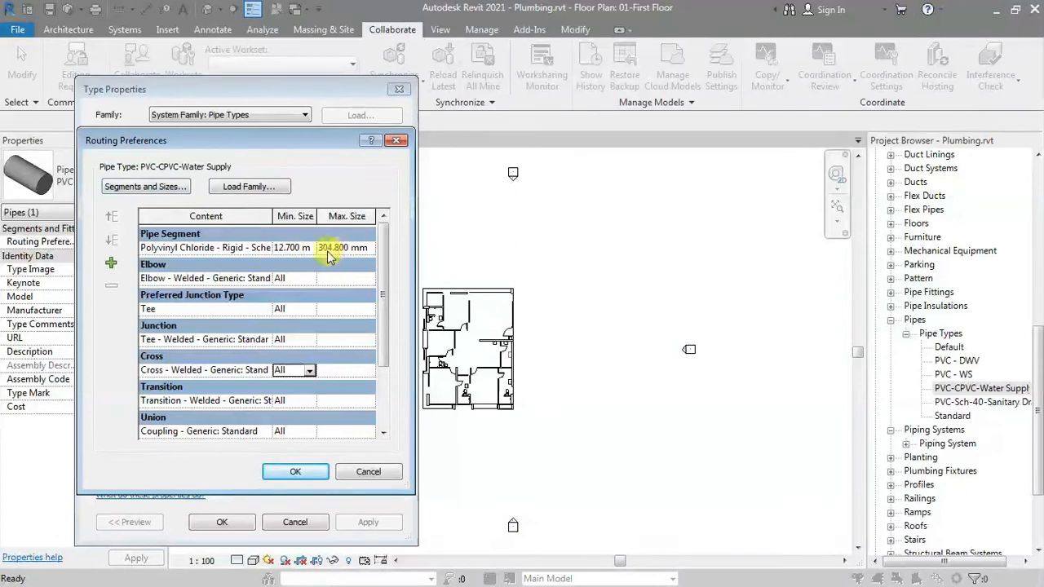
Open the segments and sizes settings and display the size catalog of Polyvinyl Chloride - Rigid - Schedule 40
{"action": "left_click", "coordinate": [173, 189]}
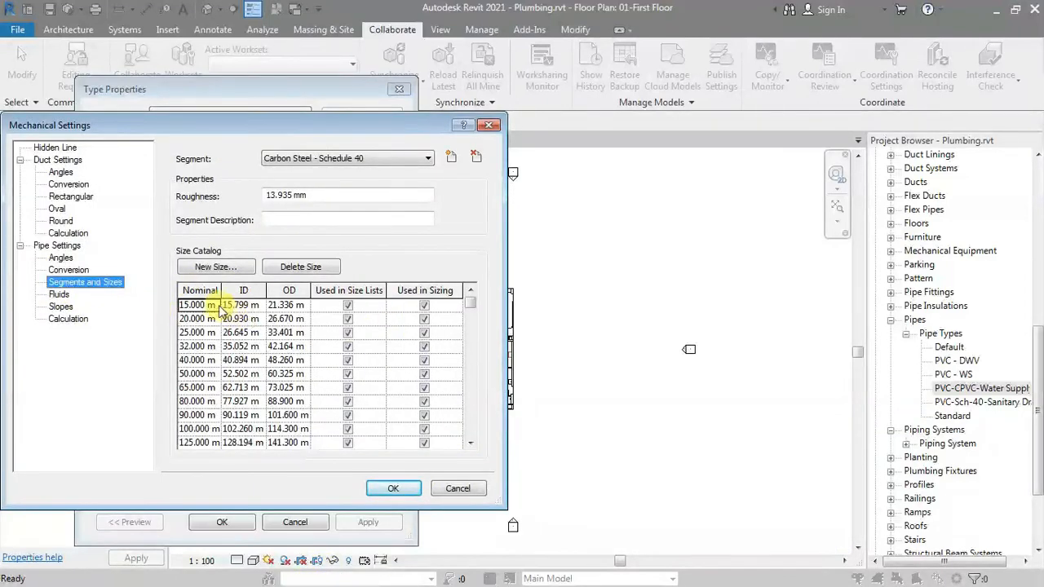
{"action": "left_click", "coordinate": [376, 159]}
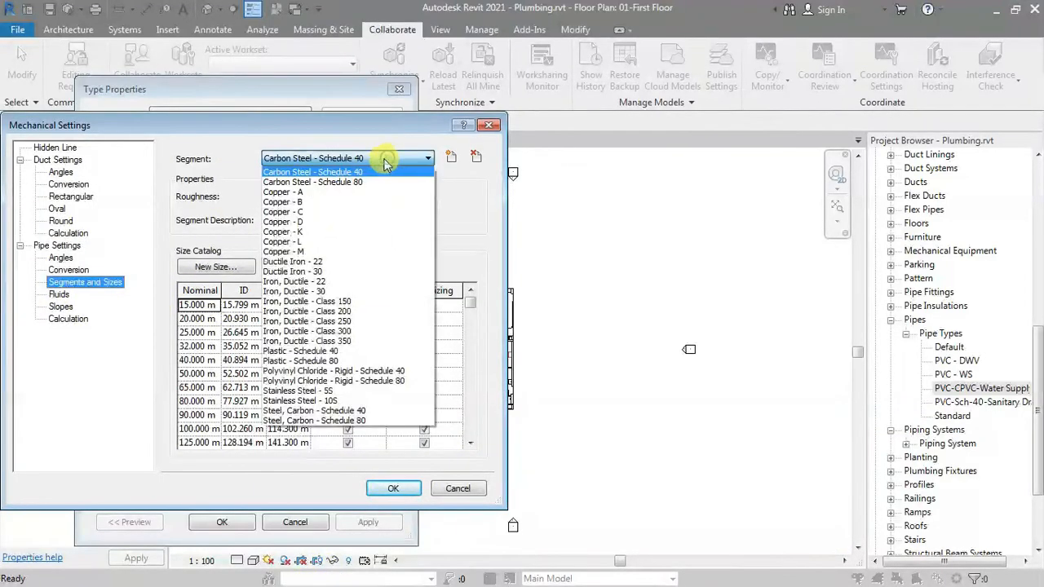
{"action": "left_click", "coordinate": [356, 372]}
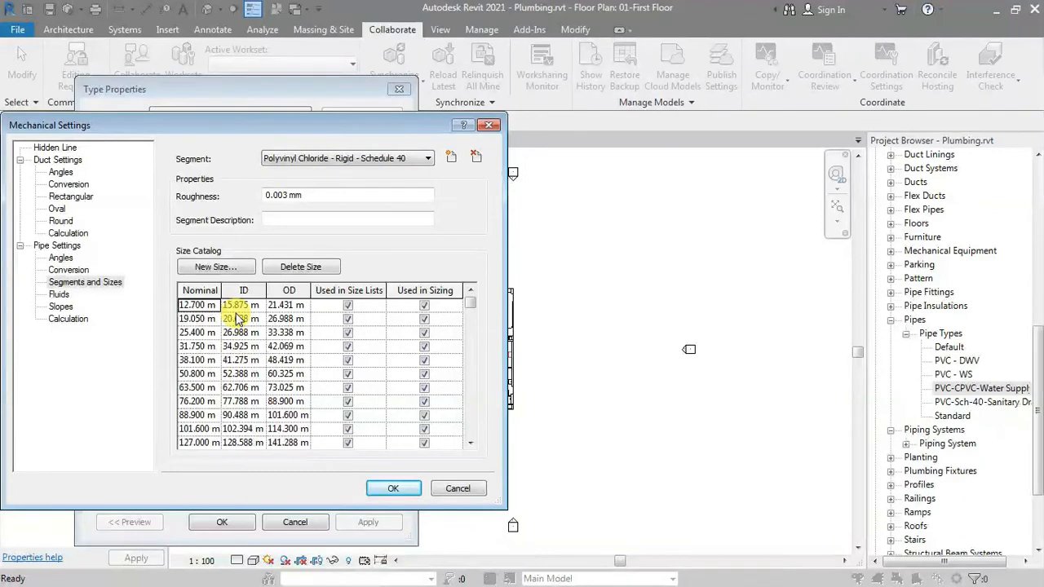
Open the new pipe size definition based on the 12.700 mm size, review its diameter fields and cancel it
{"action": "left_click", "coordinate": [211, 306]}
{"action": "left_click", "coordinate": [216, 266]}
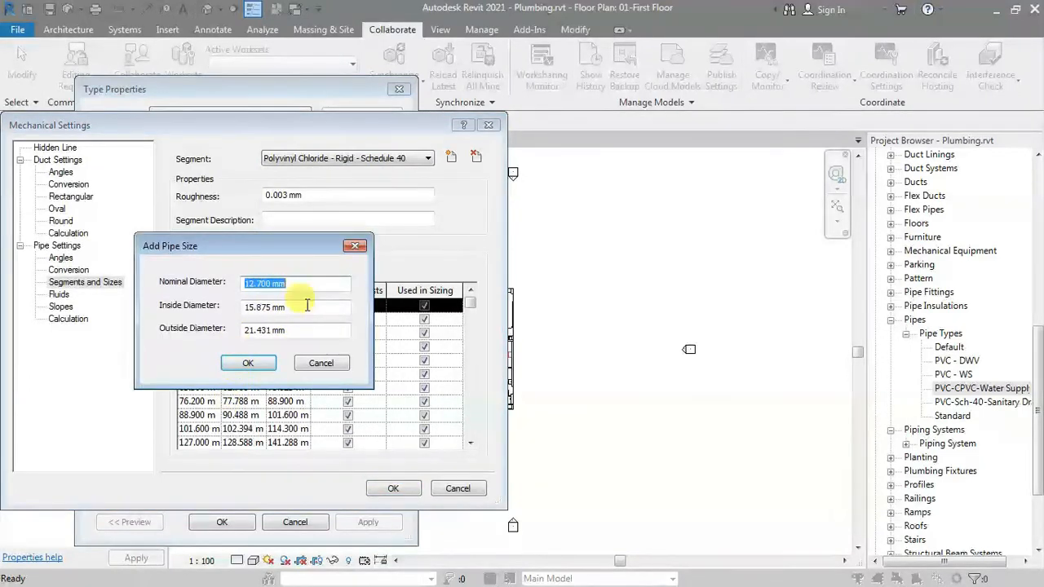
{"action": "left_click_drag", "start_coordinate": [308, 260], "coordinate": [640, 263]}
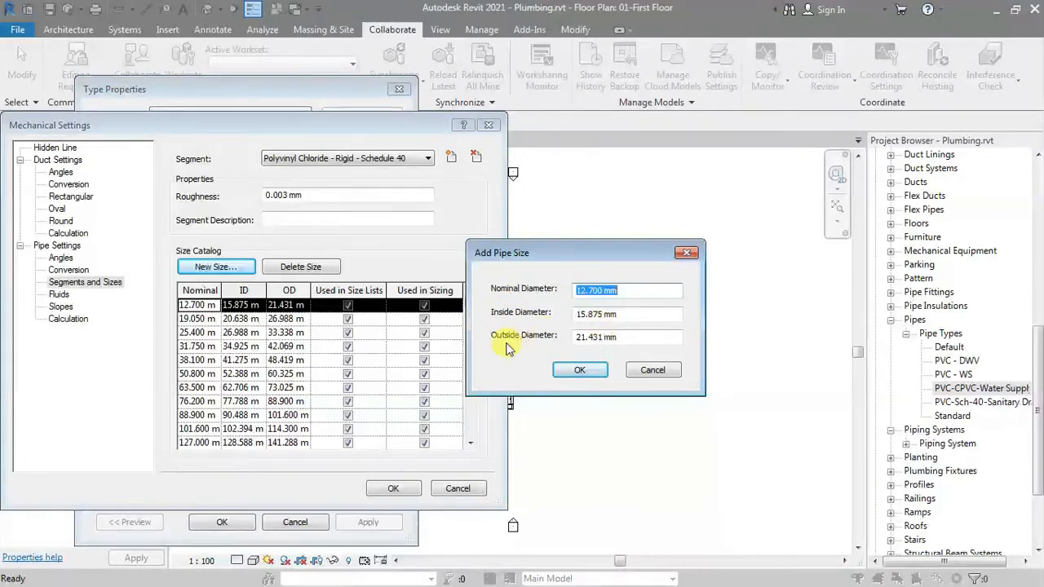
{"action": "left_click", "coordinate": [581, 372]}
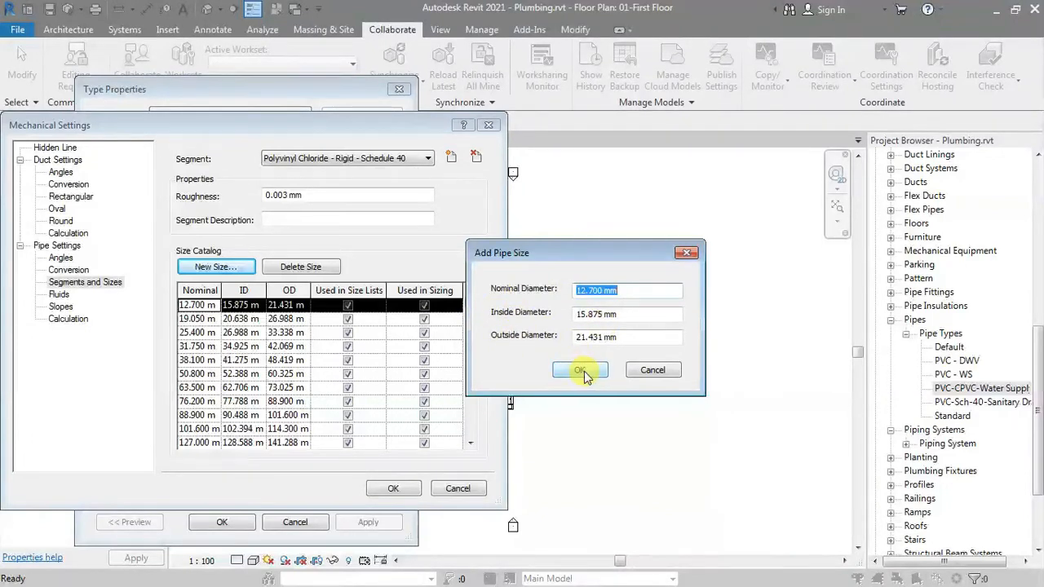
{"action": "left_click", "coordinate": [653, 370]}
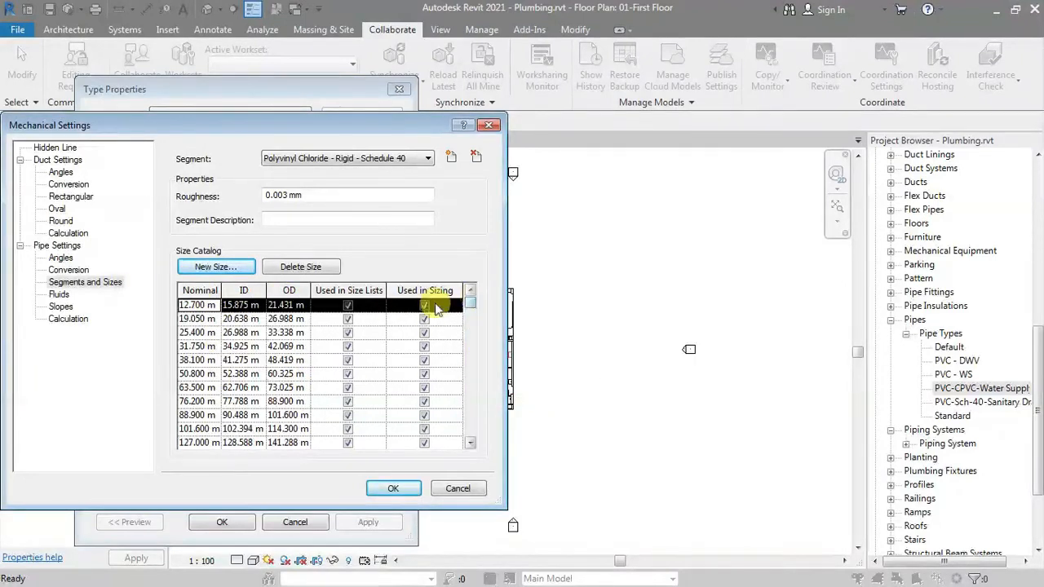
Display the size catalog of the Plastic - Schedule 40 segment and accept the mechanical settings
{"action": "left_click", "coordinate": [391, 160]}
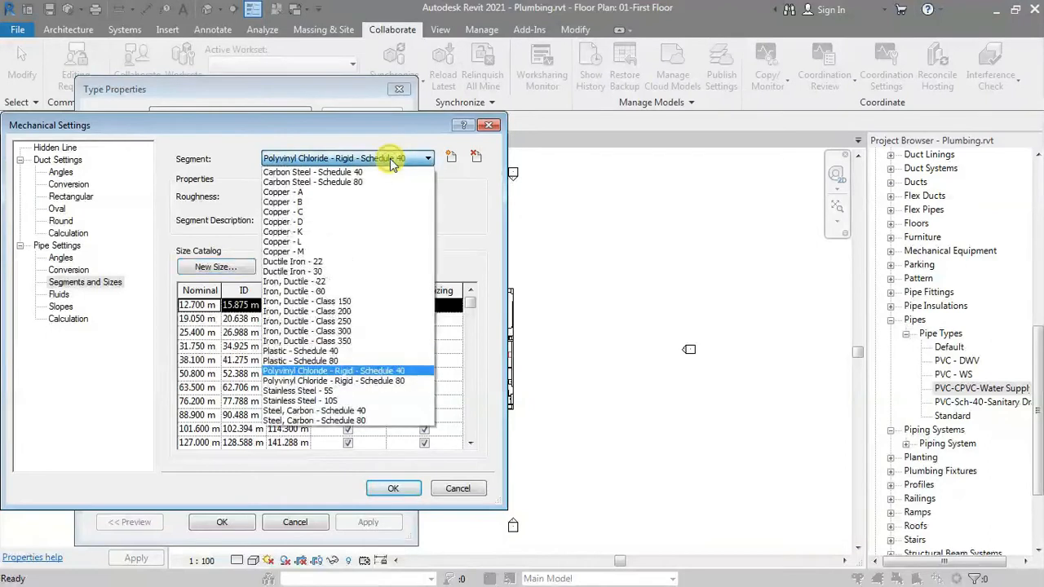
{"action": "left_click", "coordinate": [318, 354]}
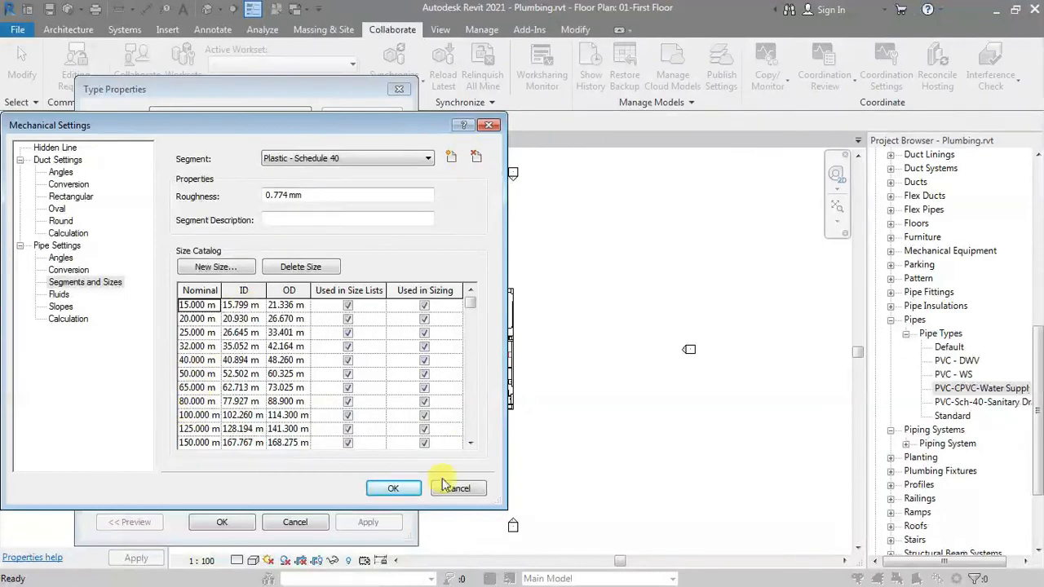
{"action": "left_click", "coordinate": [410, 488]}
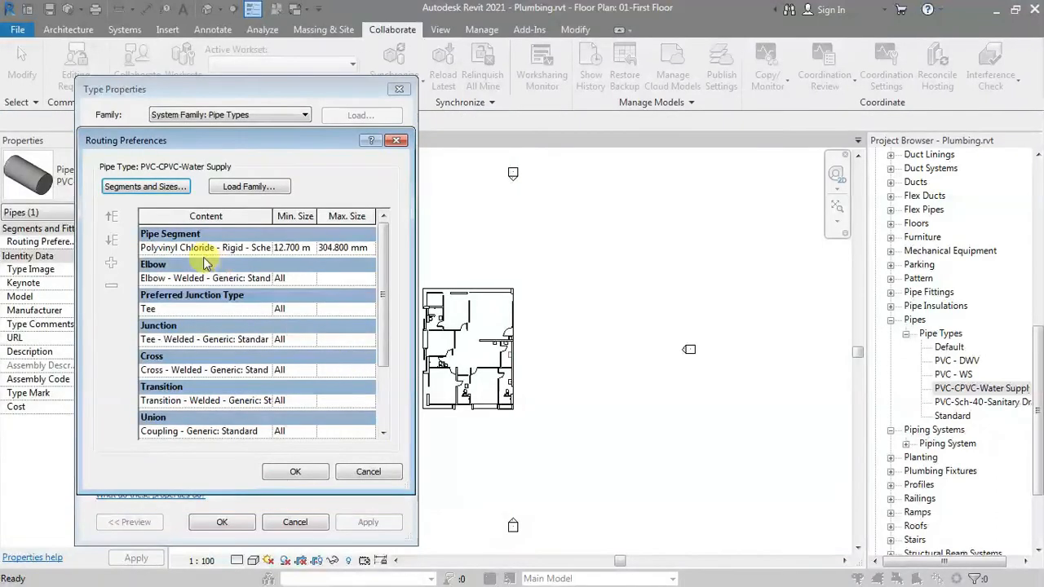
Set the water supply pipe segment to Plastic - Schedule 40, and open and dismiss the family loading browser
{"action": "left_click", "coordinate": [265, 248]}
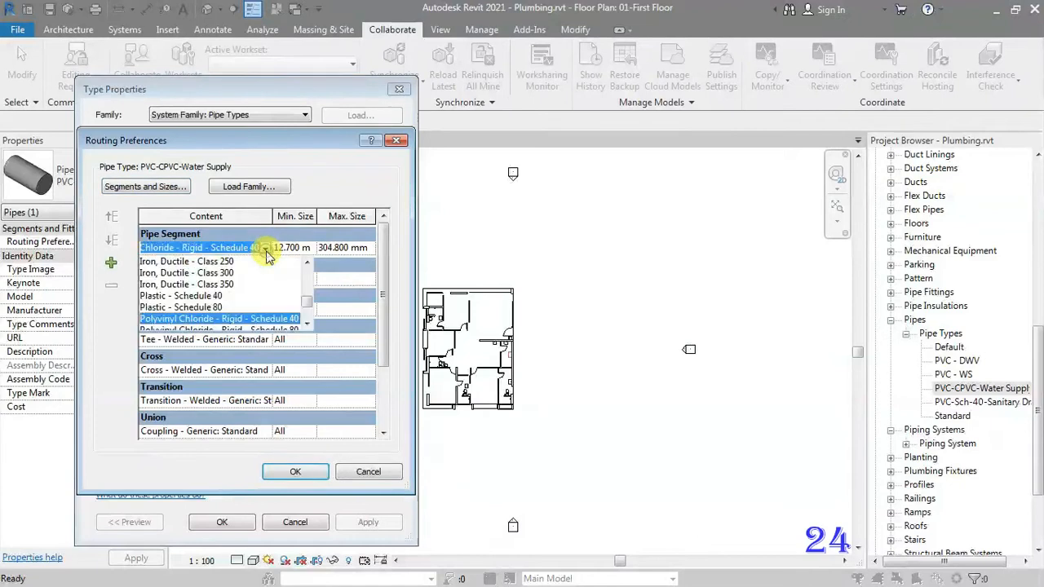
{"action": "left_click", "coordinate": [204, 297]}
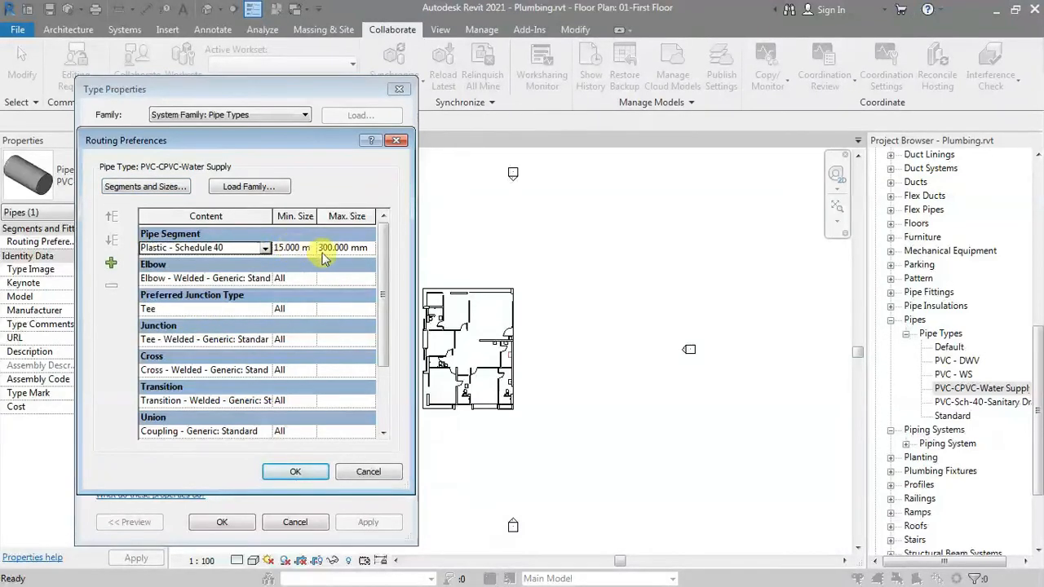
{"action": "left_click_drag", "start_coordinate": [307, 143], "coordinate": [587, 148]}
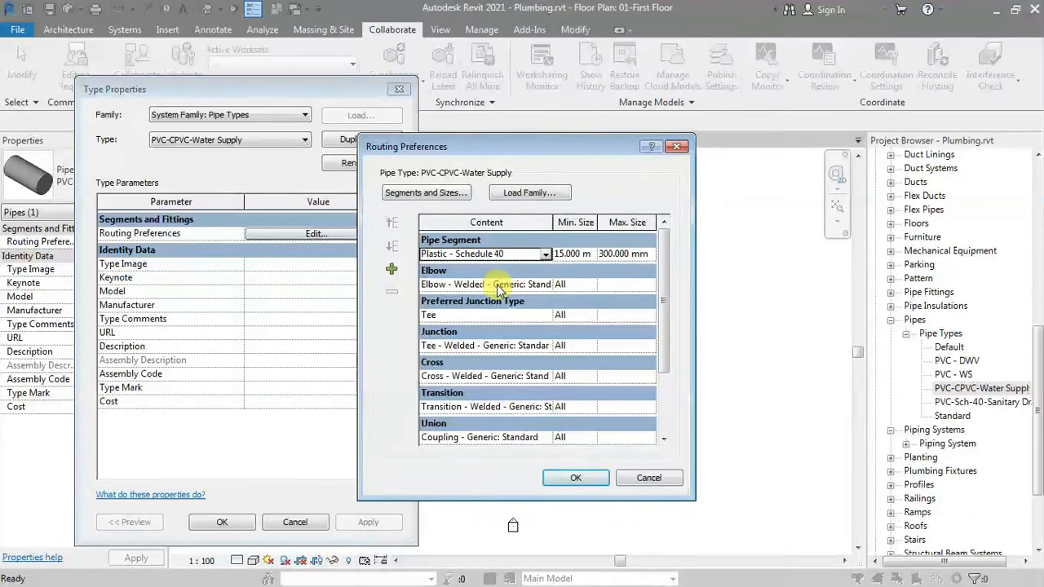
{"action": "left_click", "coordinate": [534, 193]}
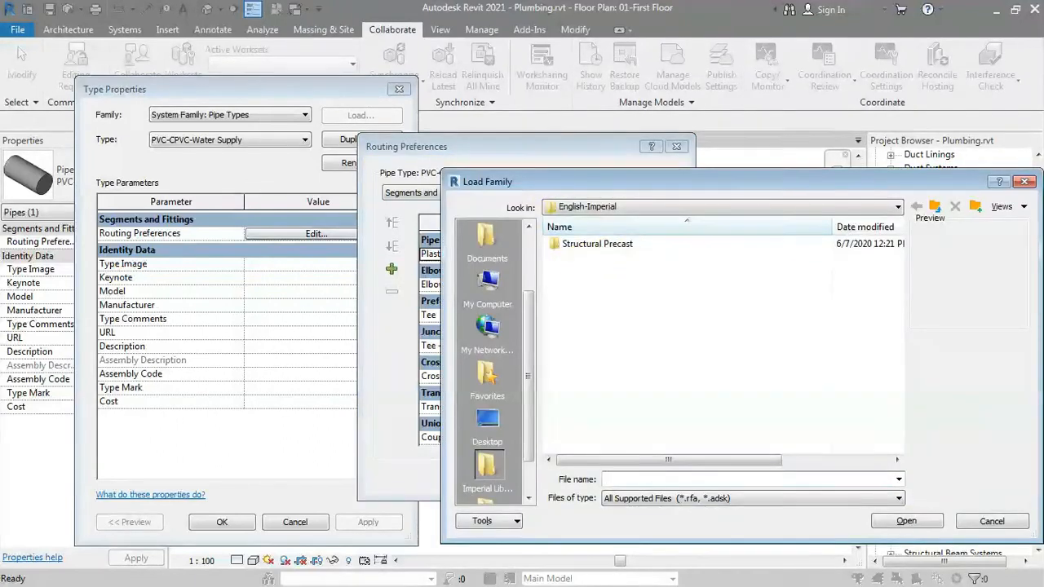
{"action": "left_click", "coordinate": [1026, 184]}
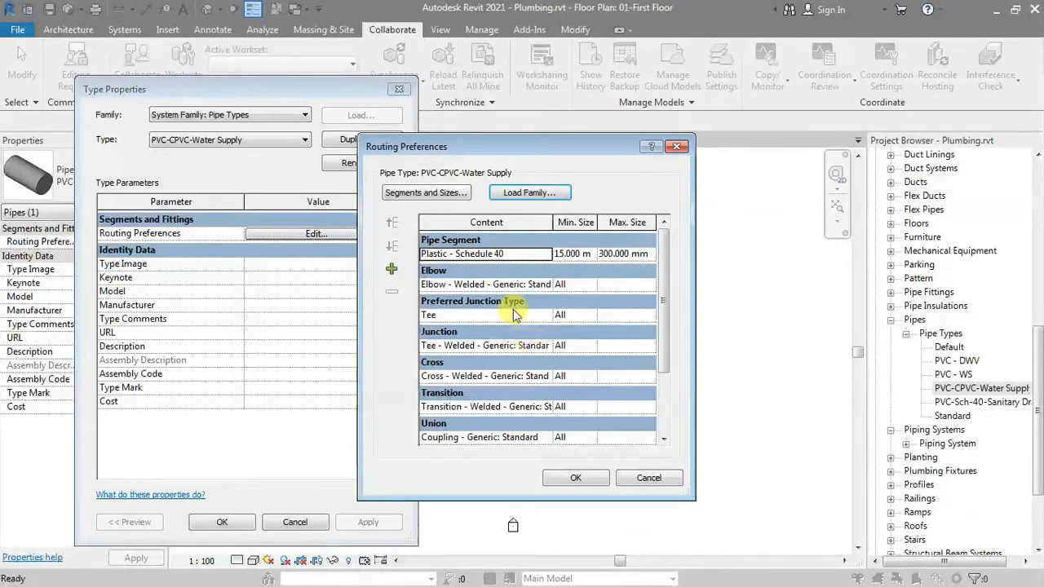
Choose Elbow - Welded - Generic: Standard as the water supply elbow and accept the routing preferences and type properties
{"action": "left_click", "coordinate": [545, 284]}
{"action": "left_click", "coordinate": [545, 283]}
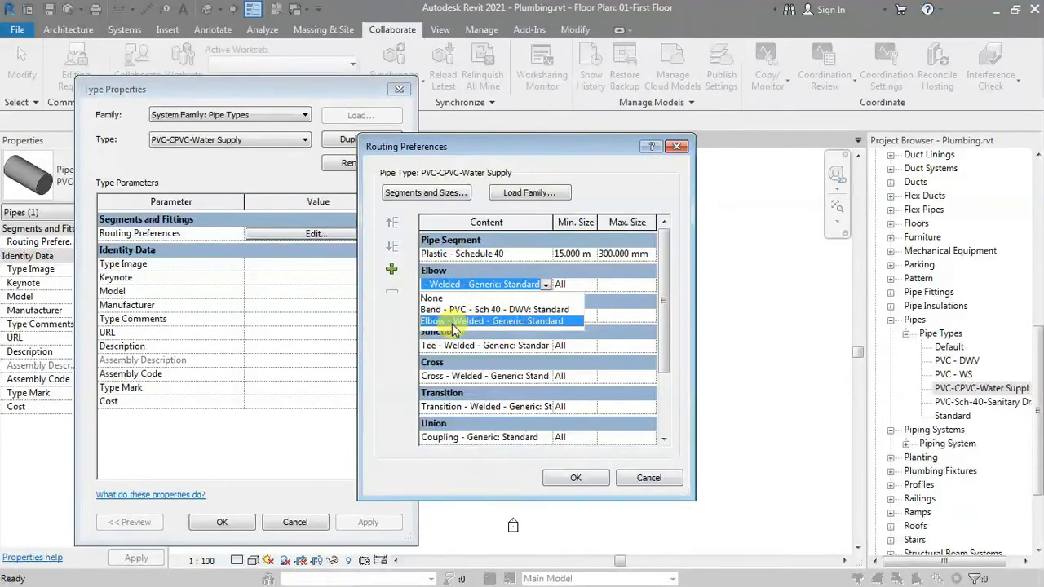
{"action": "left_click", "coordinate": [482, 321]}
{"action": "left_click", "coordinate": [559, 473]}
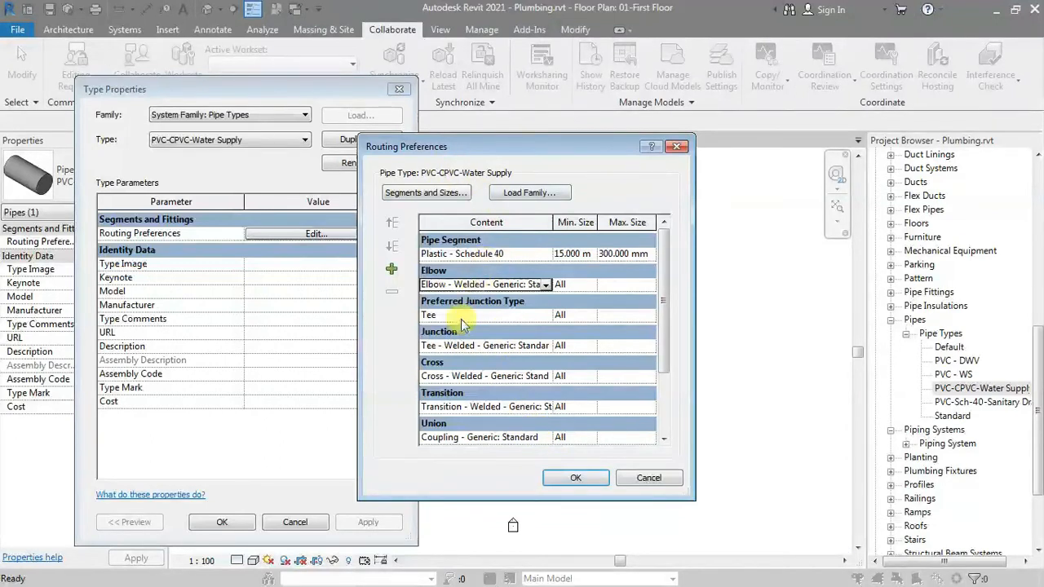
{"action": "left_click", "coordinate": [563, 479]}
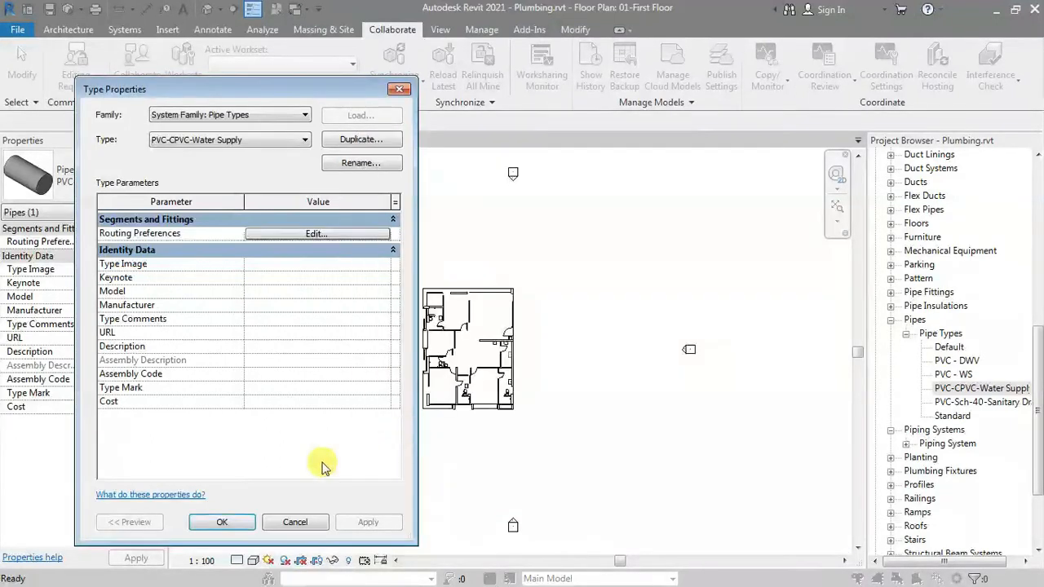
{"action": "left_click", "coordinate": [210, 527]}
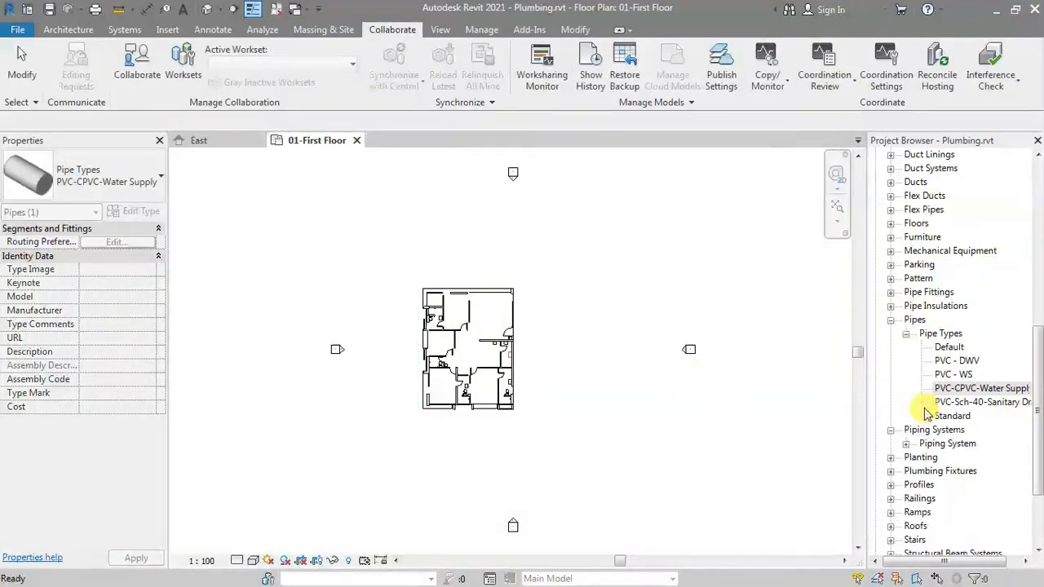
Open the routing preferences of the PVC-Sch-40-Sanitary Drain pipe type from the project's pipe families
{"action": "left_click", "coordinate": [966, 404]}
{"action": "right_click", "coordinate": [966, 404]}
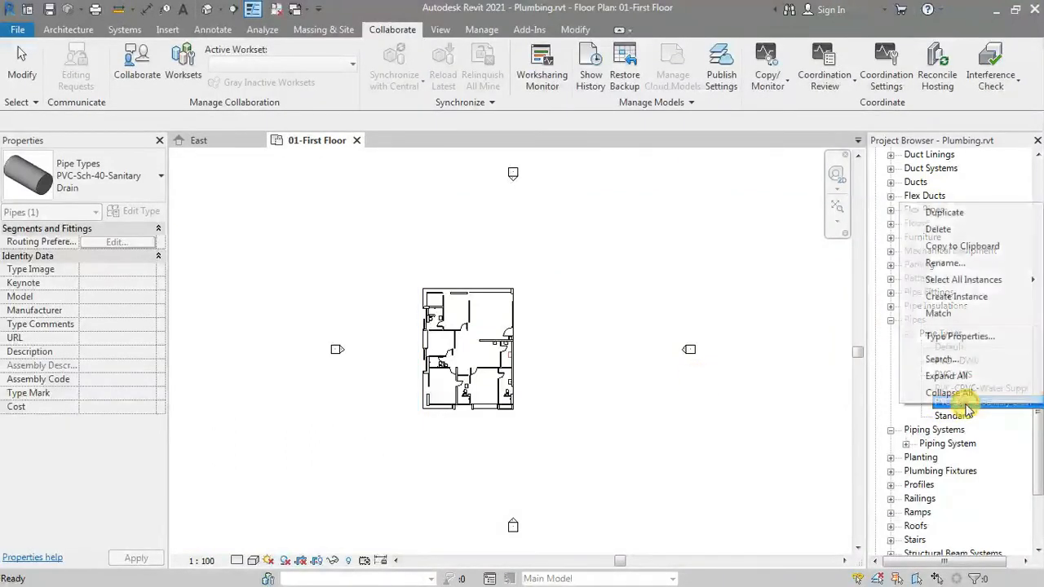
{"action": "left_click", "coordinate": [960, 336]}
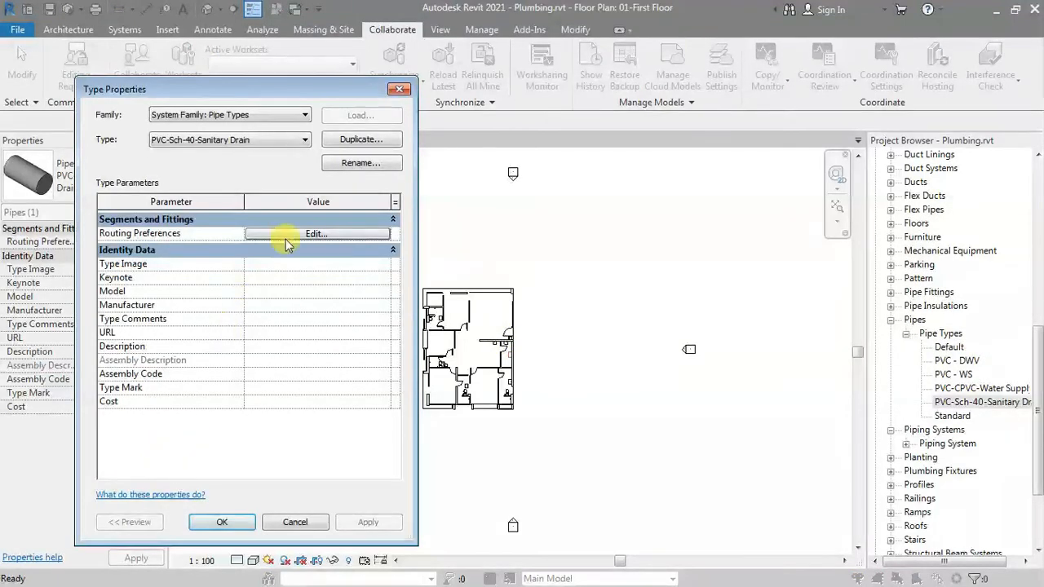
{"action": "left_click", "coordinate": [343, 234]}
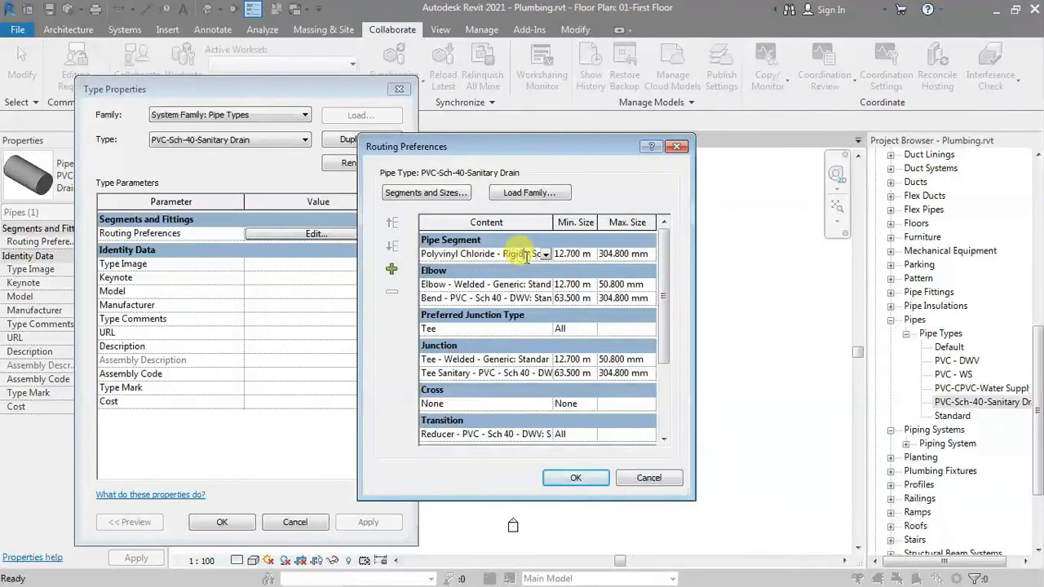
Set the sanitary drain's pipe segment to Plastic - Schedule 80 and the welded elbow's maximum size to 50 mm
{"action": "left_click", "coordinate": [546, 256]}
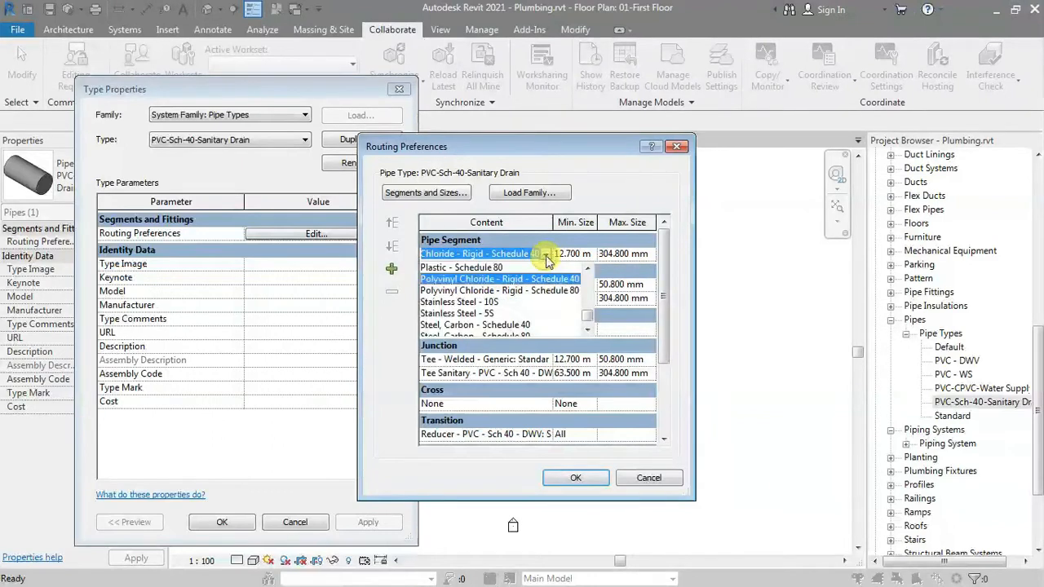
{"action": "left_click", "coordinate": [482, 266]}
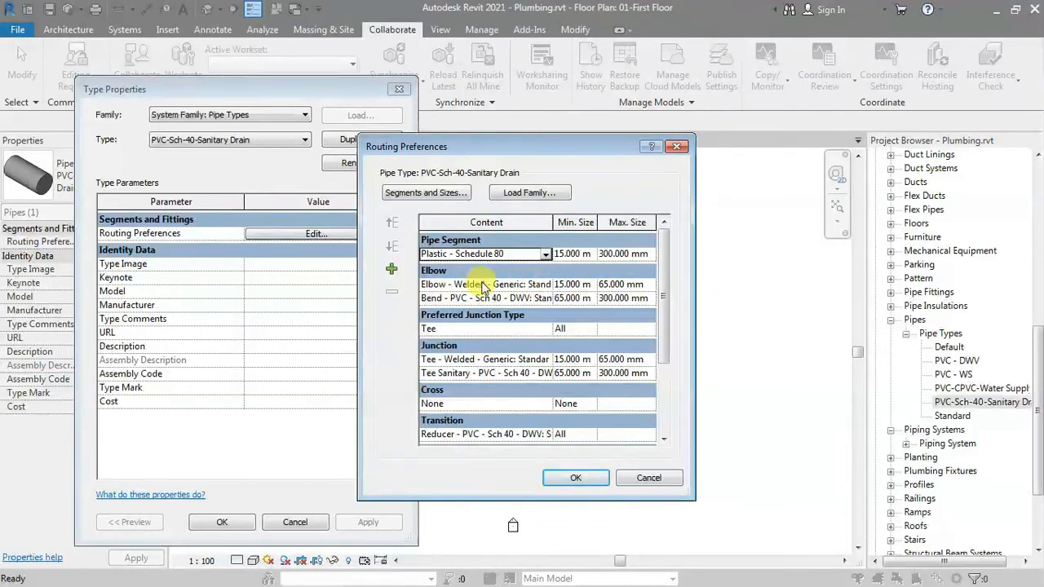
{"action": "left_click", "coordinate": [643, 283]}
{"action": "left_click", "coordinate": [648, 285]}
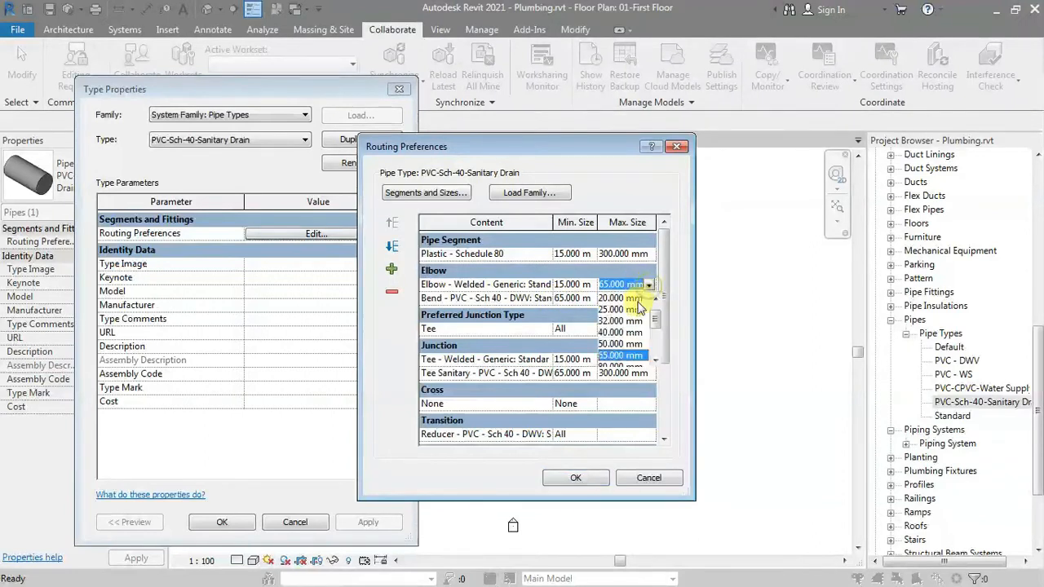
{"action": "left_click", "coordinate": [610, 344]}
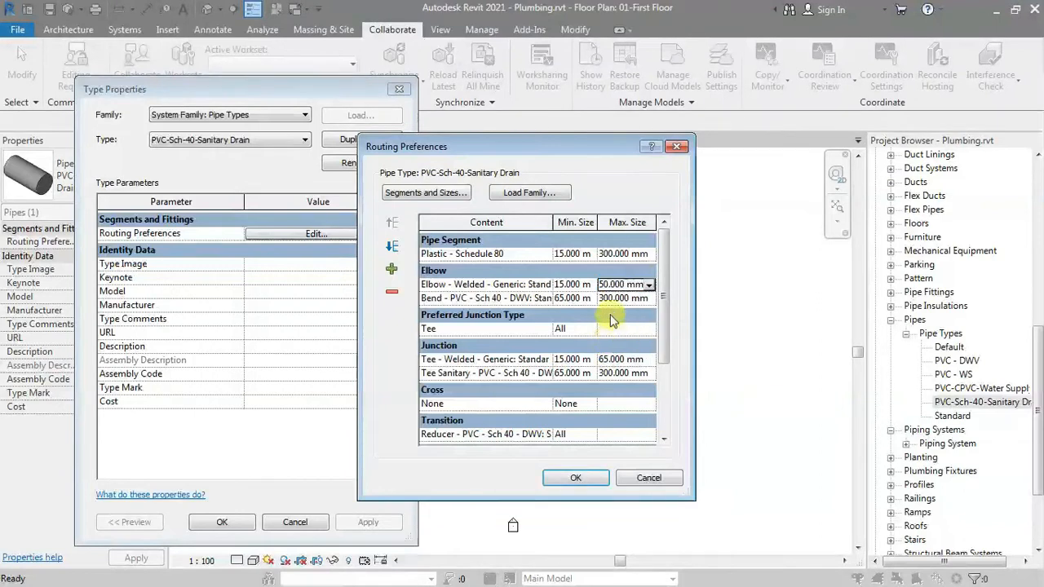
Review the fitting options of the second elbow rule and choose Bend - PVC - Sch 40 - DWV: Standard
{"action": "left_click", "coordinate": [510, 298]}
{"action": "left_click", "coordinate": [522, 299]}
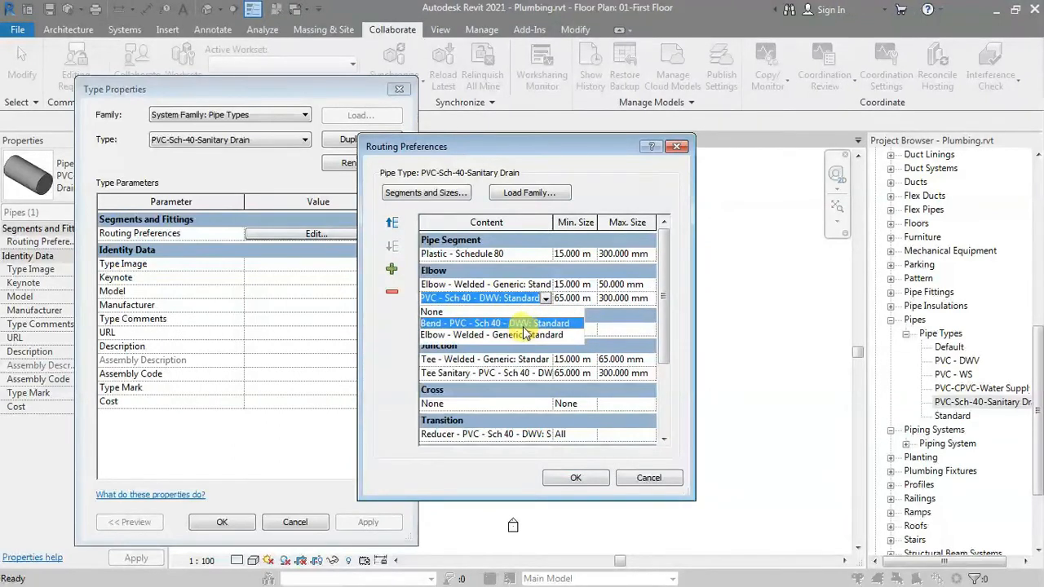
{"action": "left_click", "coordinate": [525, 324]}
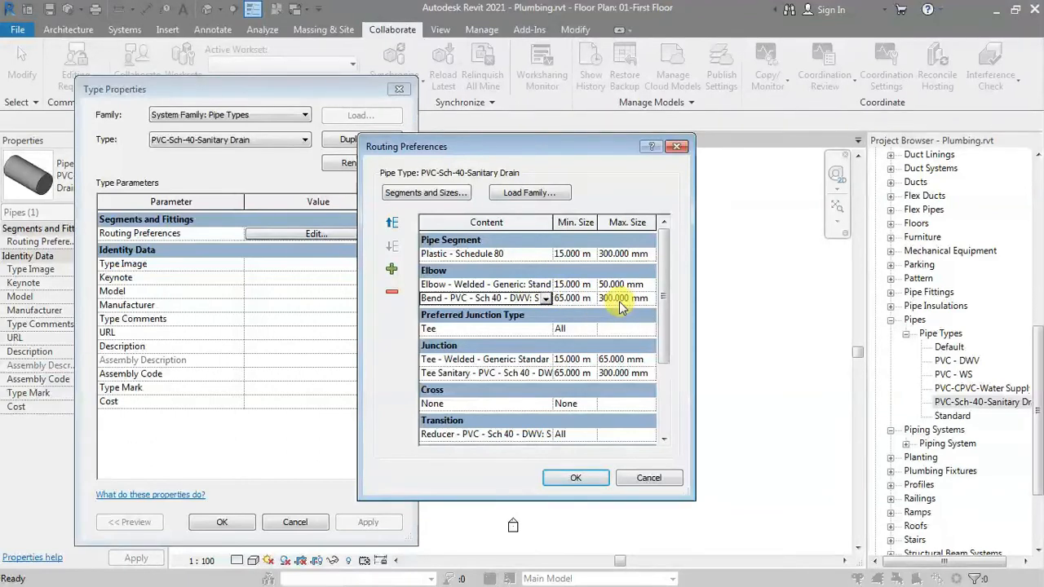
Add a third elbow rule using Elbow - Welded - Generic: Standard with a minimum size of 150 mm
{"action": "left_click", "coordinate": [392, 272]}
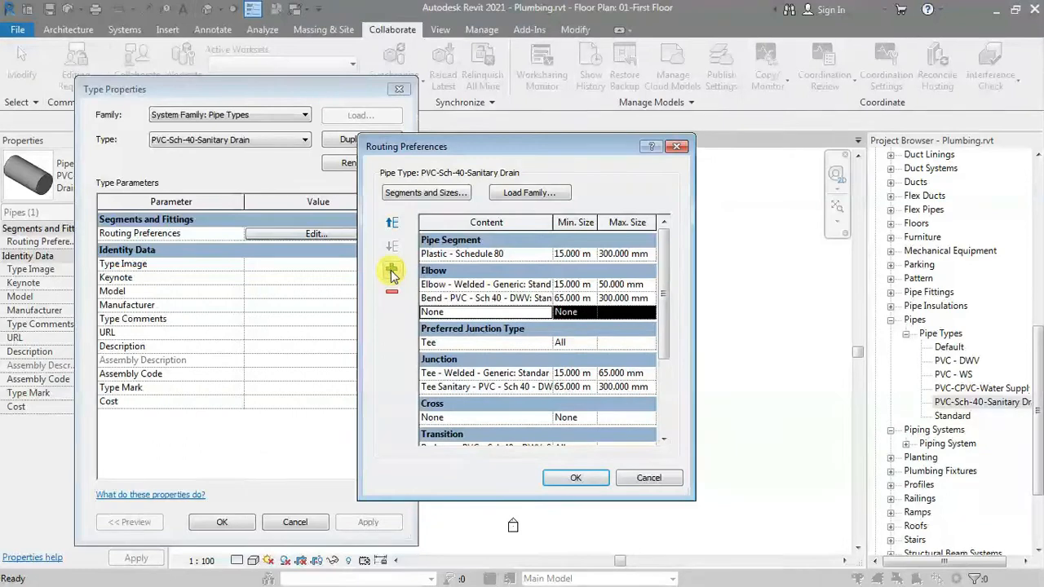
{"action": "left_click", "coordinate": [542, 312]}
{"action": "left_click", "coordinate": [545, 312]}
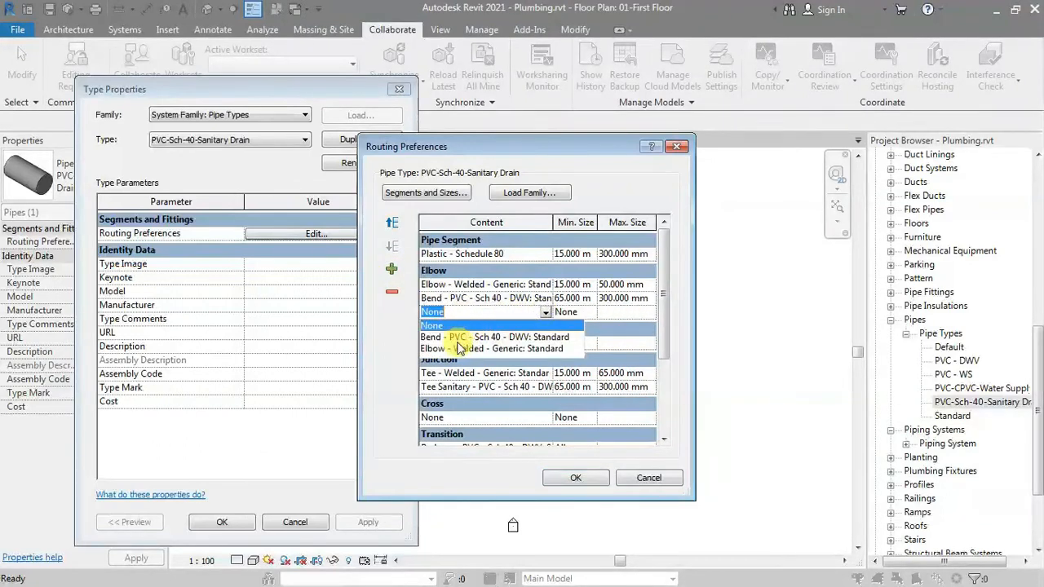
{"action": "left_click", "coordinate": [461, 349]}
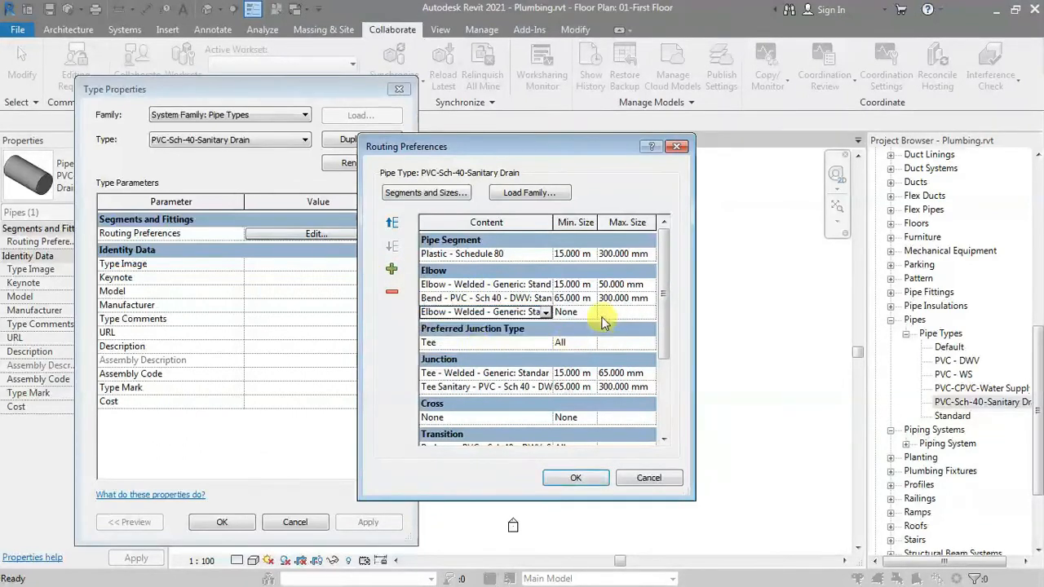
{"action": "left_click", "coordinate": [592, 313]}
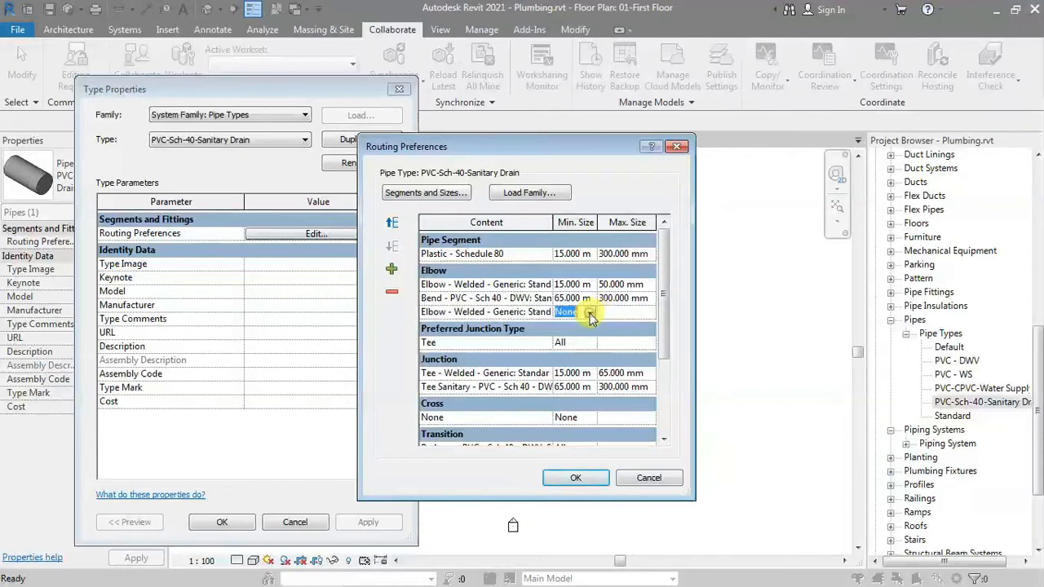
{"action": "left_click", "coordinate": [589, 312]}
{"action": "scroll", "coordinate": [567, 372], "scroll_direction": "down", "scroll_amount": 4}
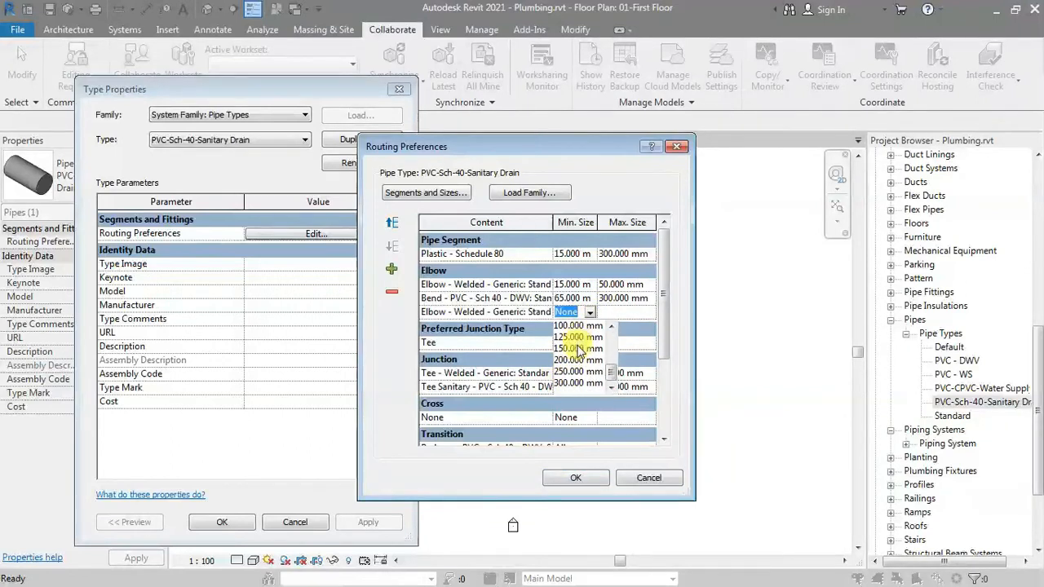
{"action": "left_click", "coordinate": [577, 348]}
Set the PVC bend's maximum size to 125 mm and remove the third elbow rule, the second welded elbow
{"action": "left_click", "coordinate": [622, 298]}
{"action": "left_click", "coordinate": [649, 298]}
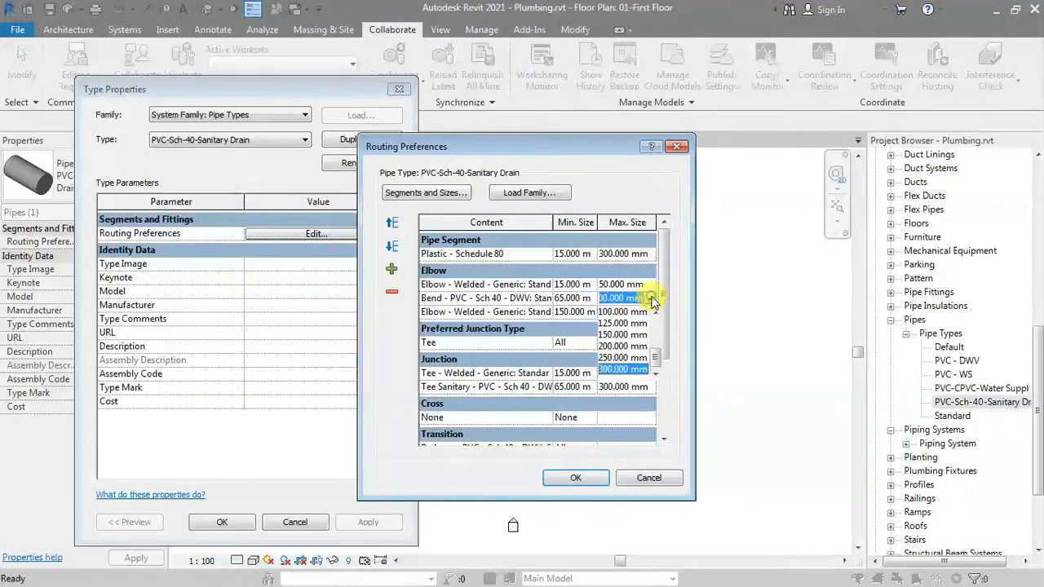
{"action": "left_click", "coordinate": [616, 324]}
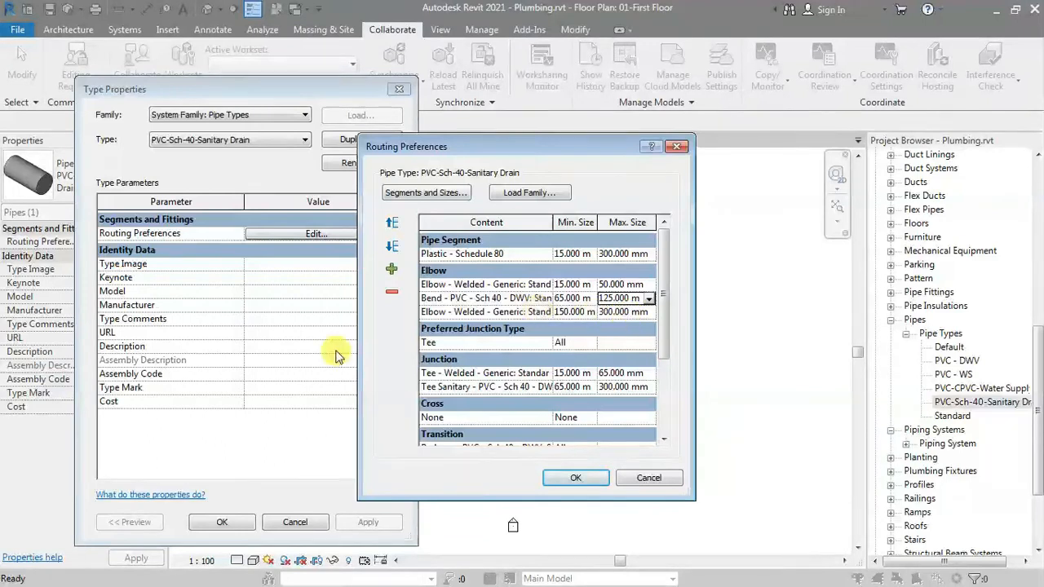
{"action": "left_click", "coordinate": [440, 315]}
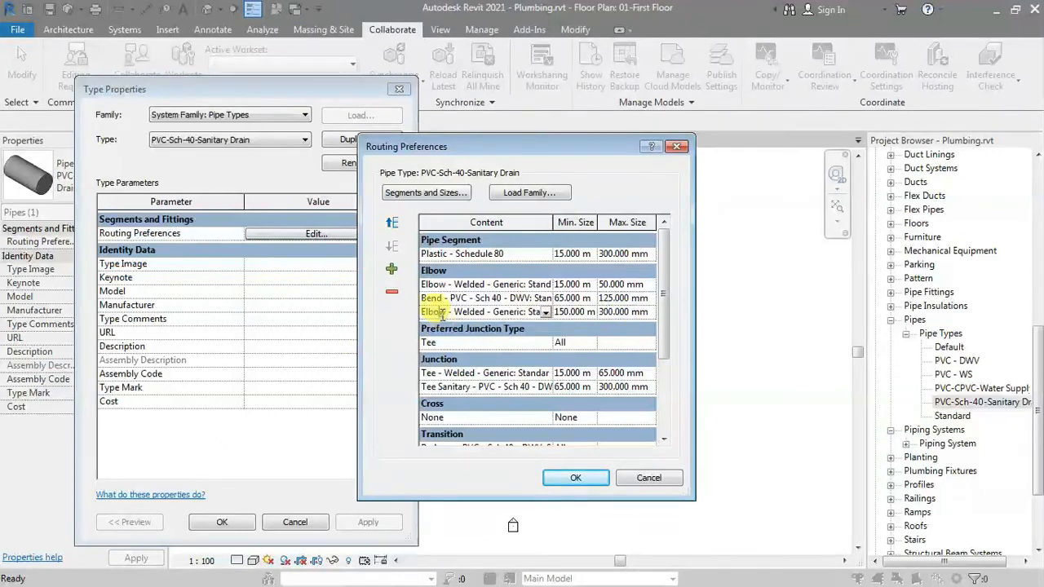
{"action": "left_click", "coordinate": [392, 292]}
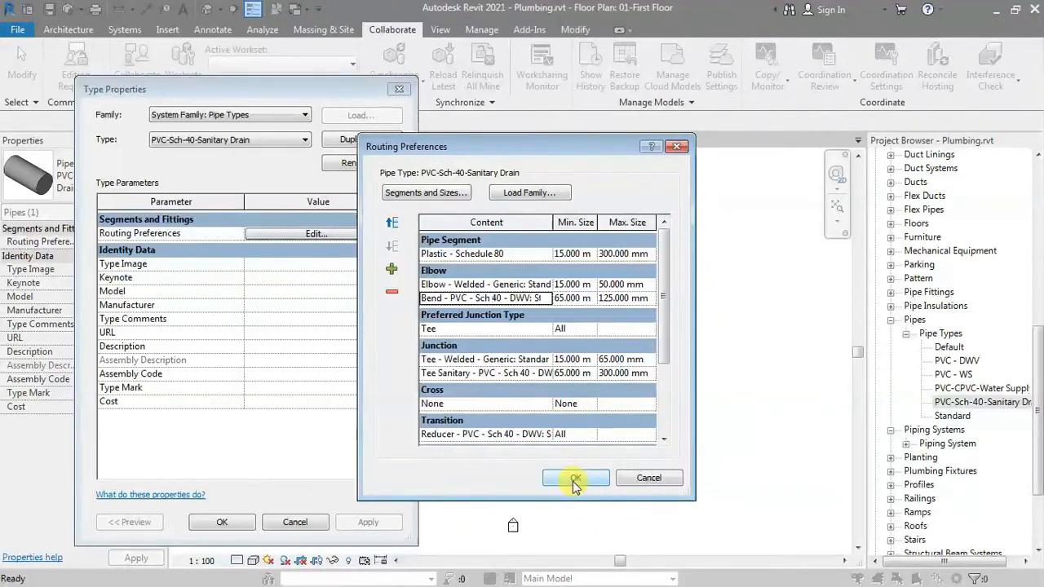
Check the Cross fitting options, leave the fitting at None, and accept the routing preferences and type properties
{"action": "left_click", "coordinate": [522, 404]}
{"action": "left_click", "coordinate": [545, 404]}
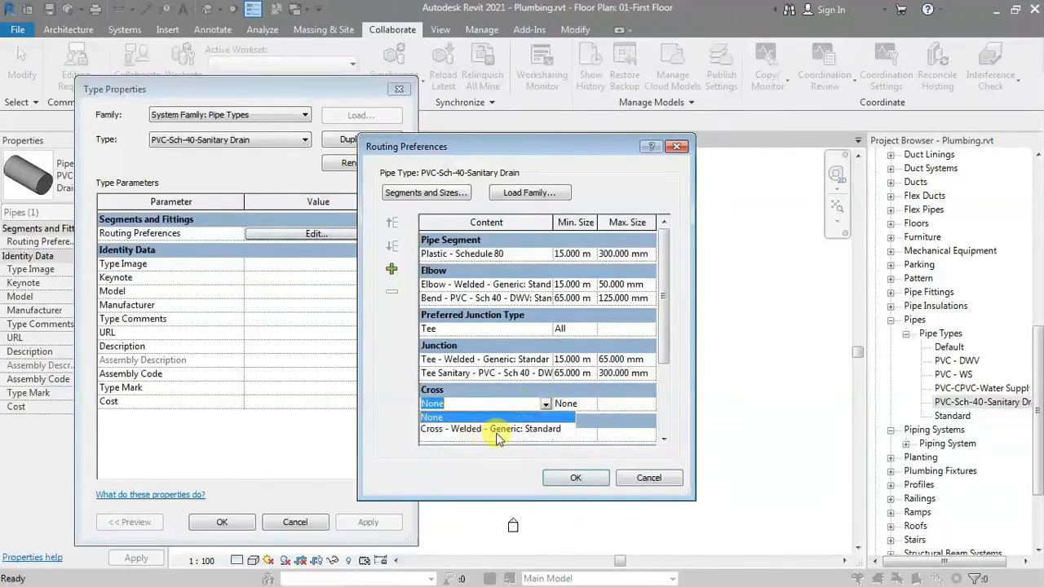
{"action": "left_click", "coordinate": [545, 404]}
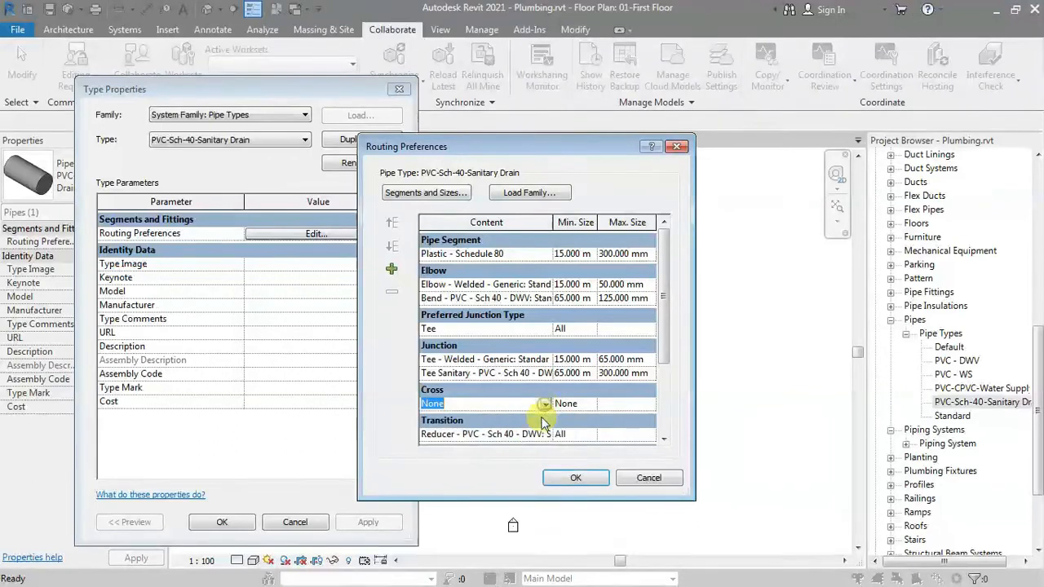
{"action": "left_click", "coordinate": [573, 480]}
{"action": "left_click", "coordinate": [233, 527]}
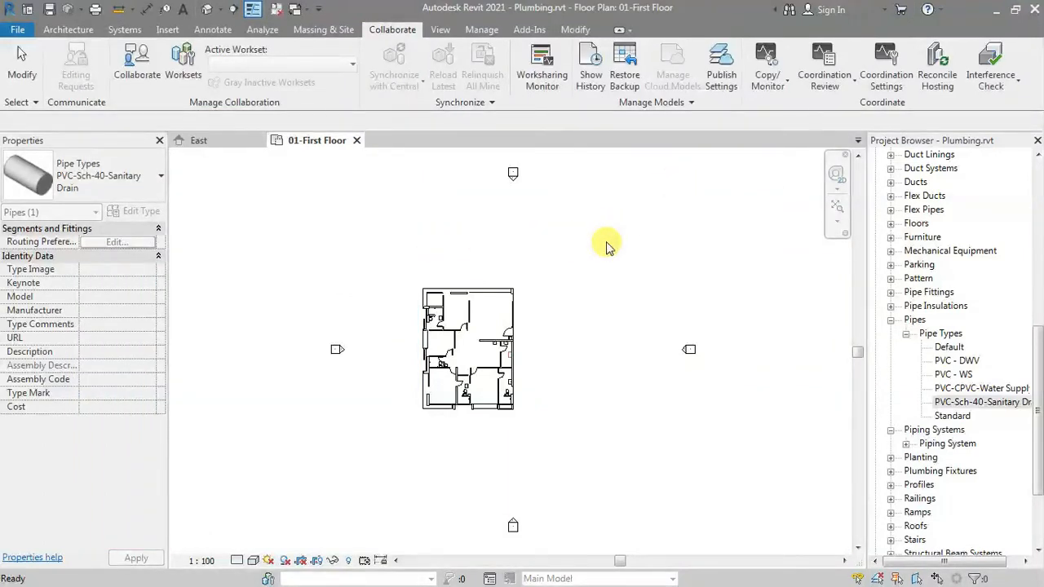
{"action": "left_click", "coordinate": [651, 391]}
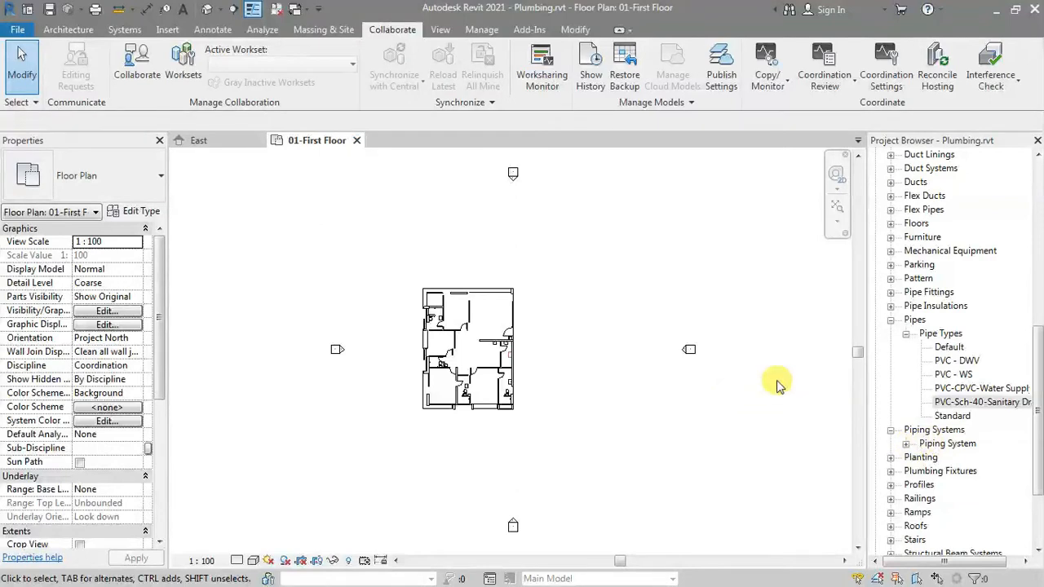
{"action": "left_click", "coordinate": [950, 402]}
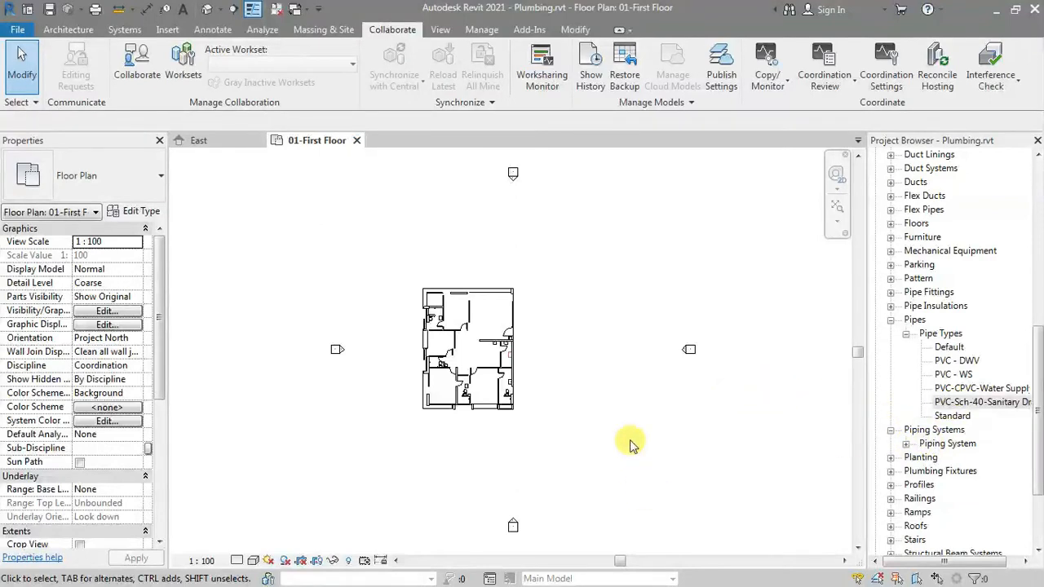